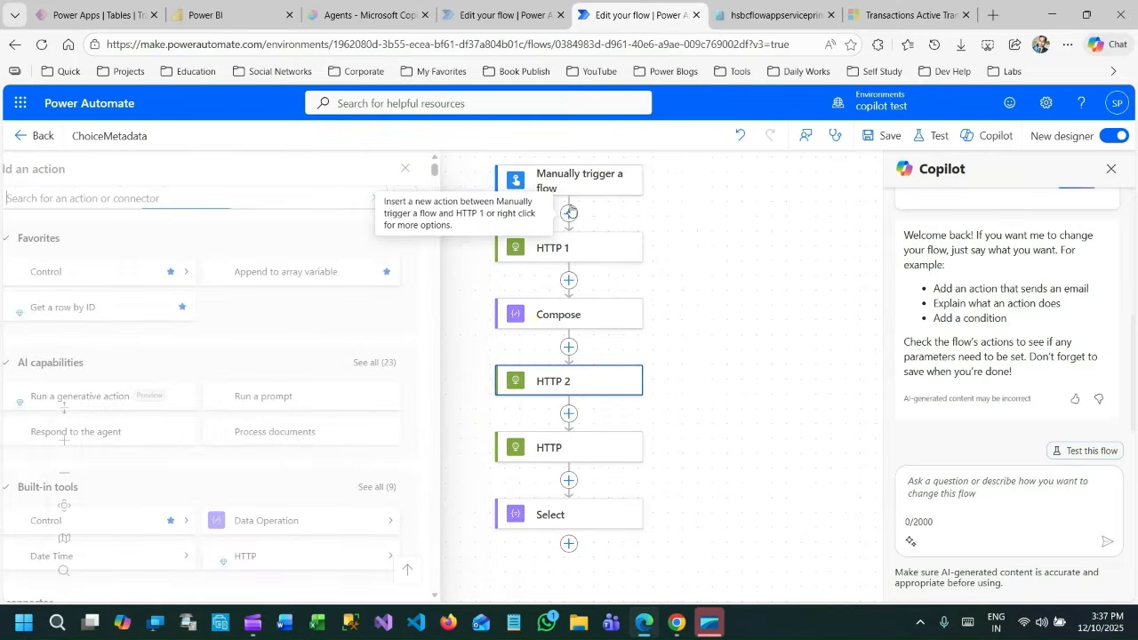
Search the available actions for "dataverse" and review the full list of Microsoft Dataverse actions.
text(datav)
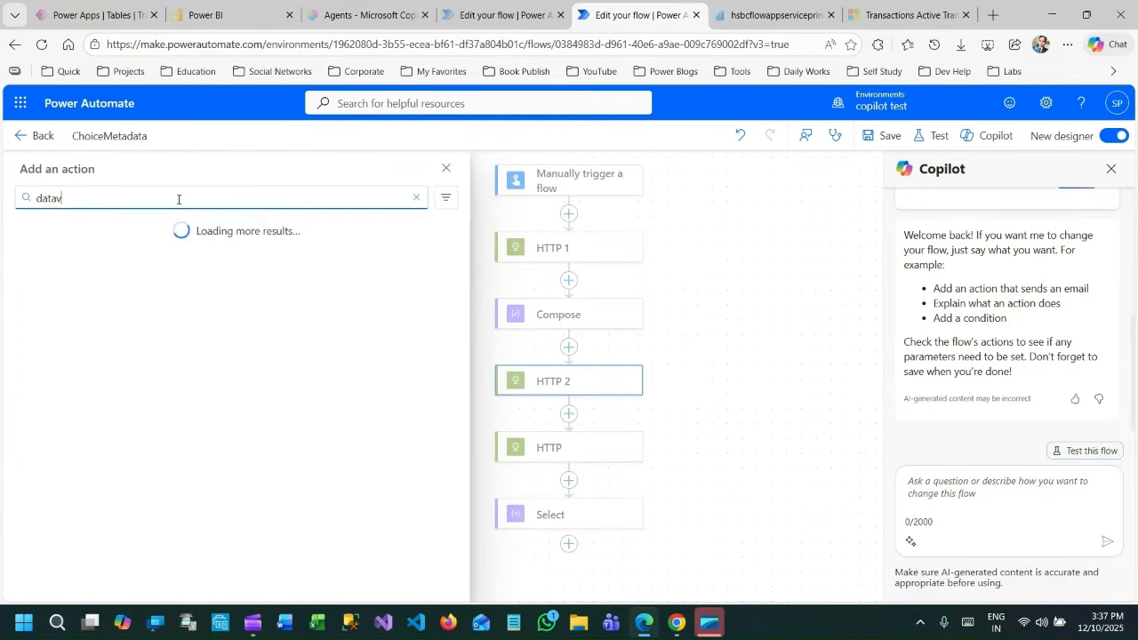
text(erse)
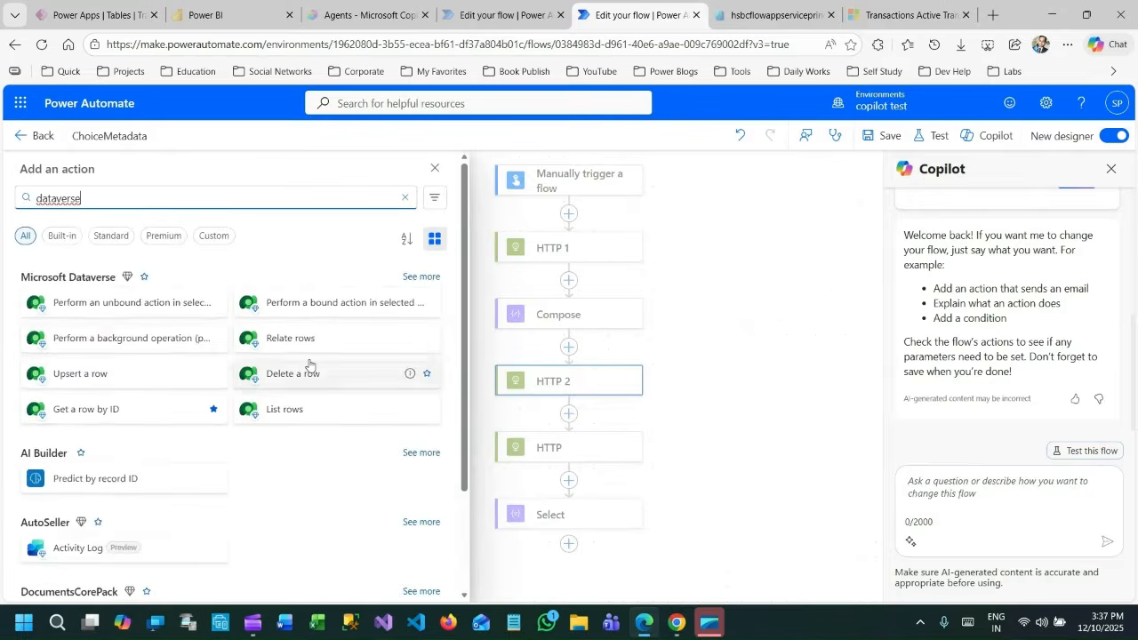
click(422, 278)
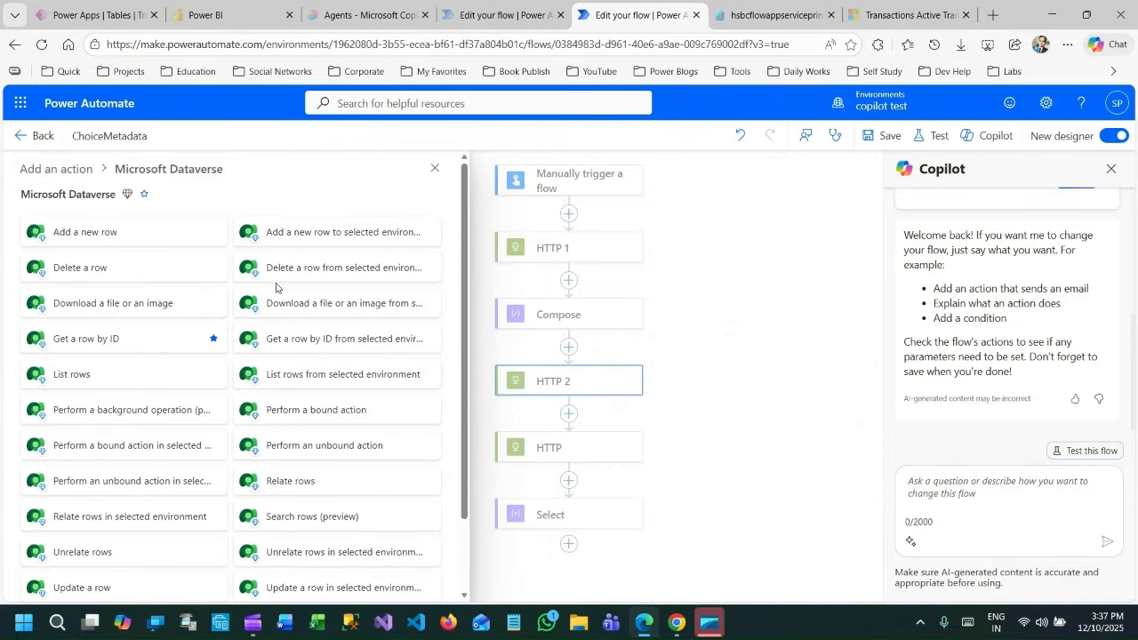
scroll(276, 287, down, 2)
scroll(275, 288, up, 2)
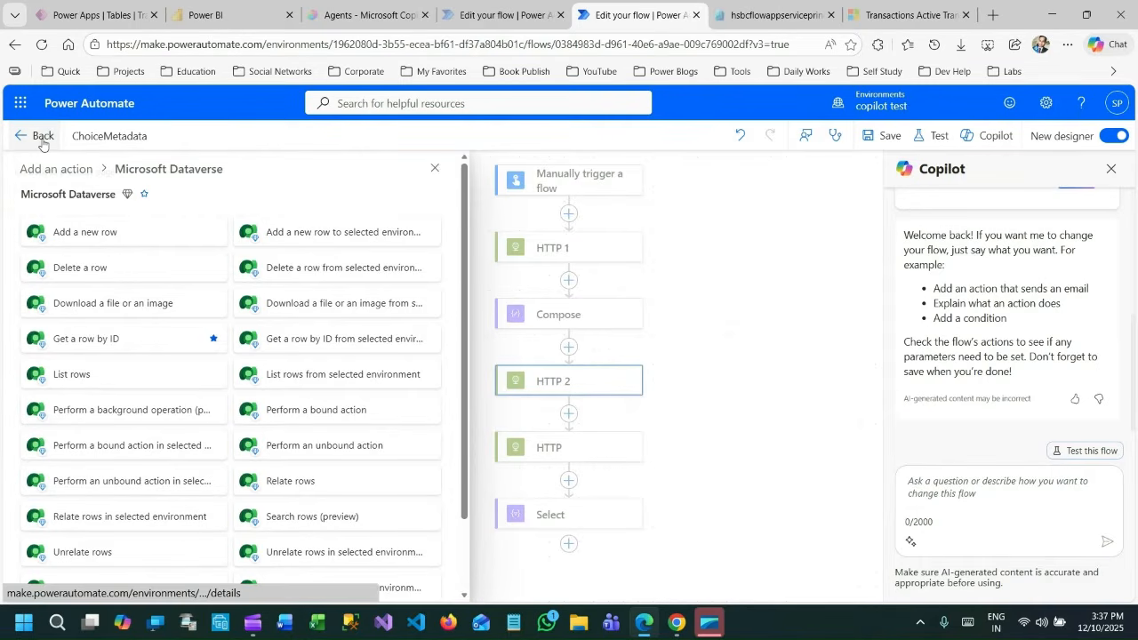
click(70, 178)
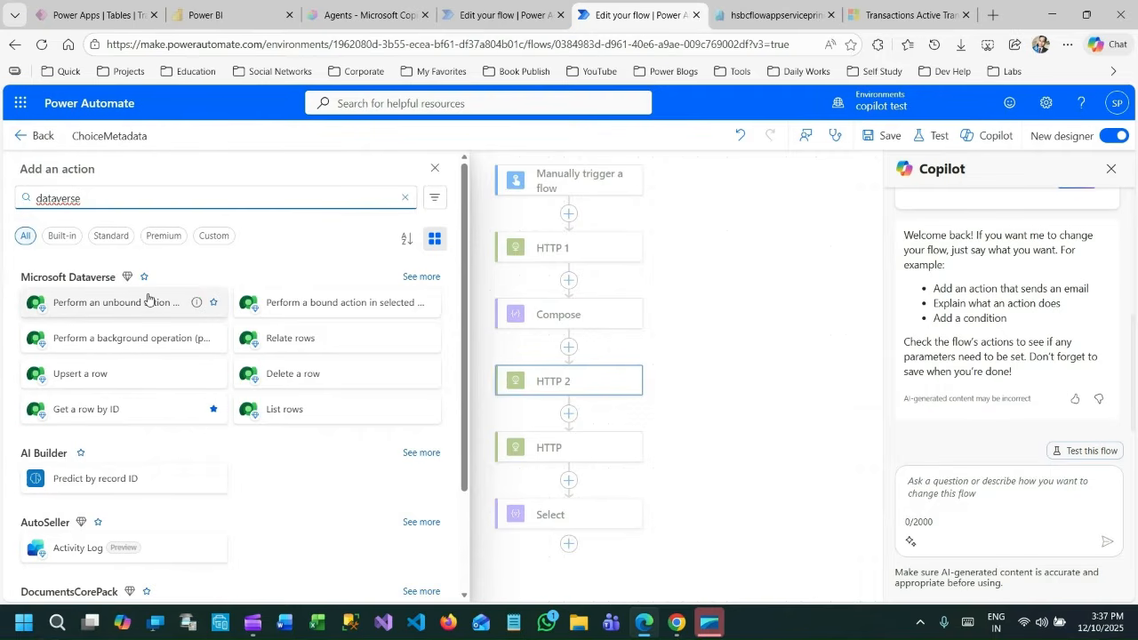
Switch to Power Apps, show the environment's developer resources and highlight the Web API endpoint URL.
click(105, 18)
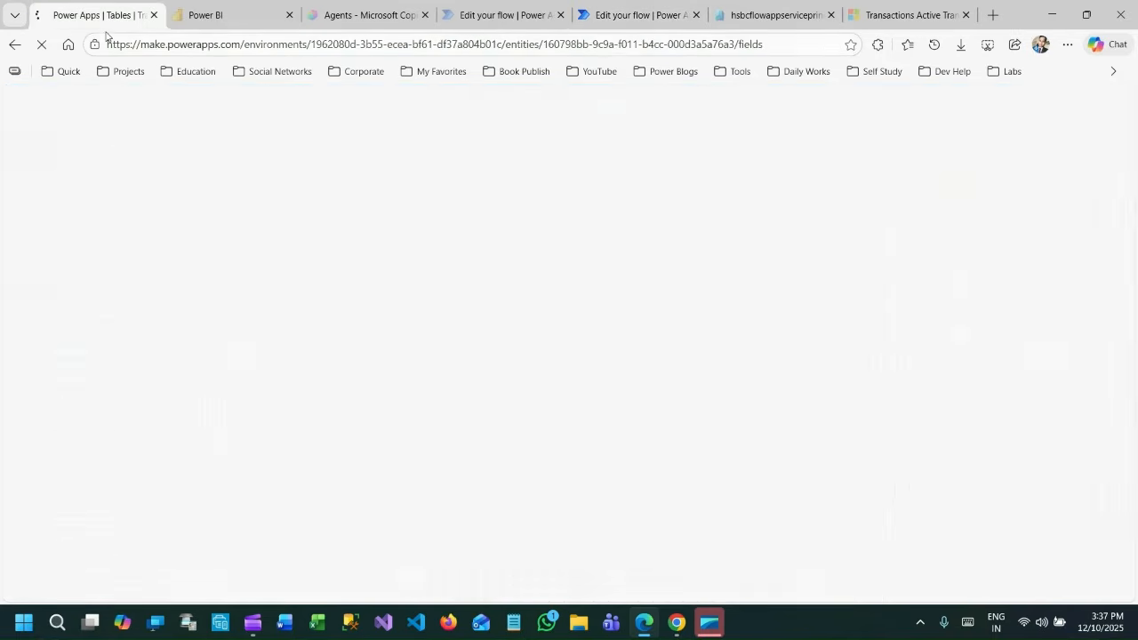
click(14, 45)
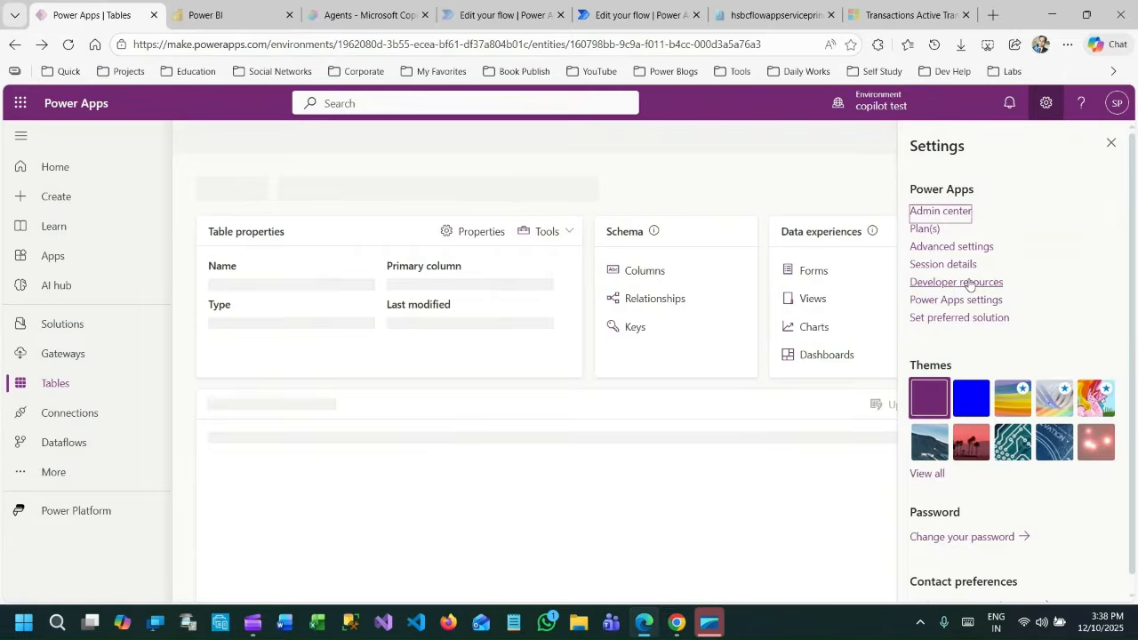
click(959, 283)
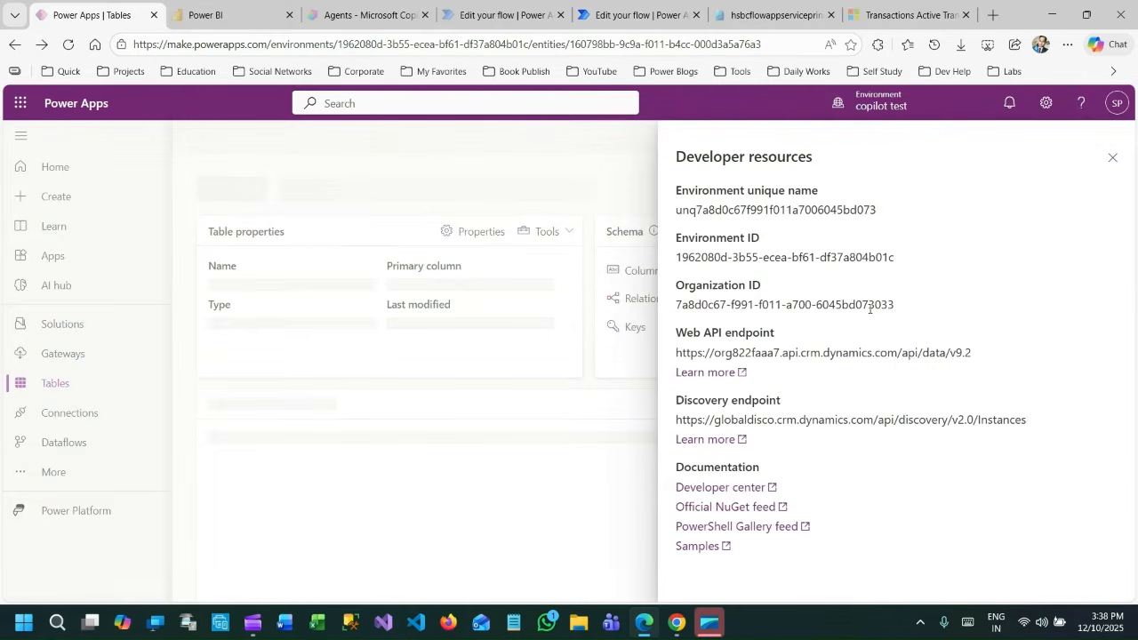
drag(677, 356, 979, 361)
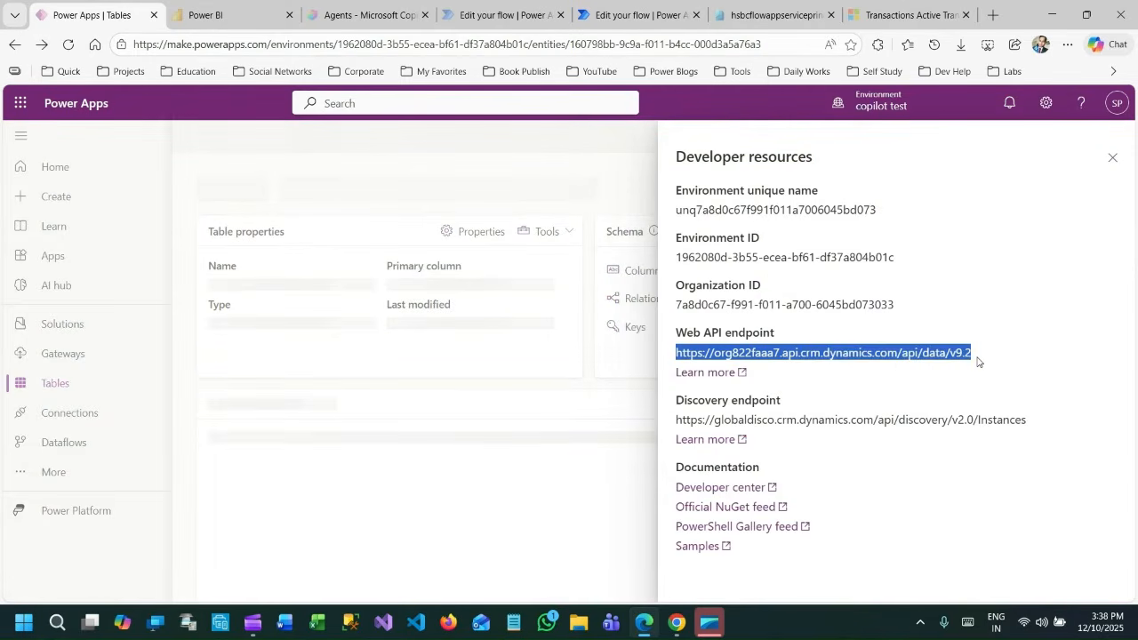
click(978, 353)
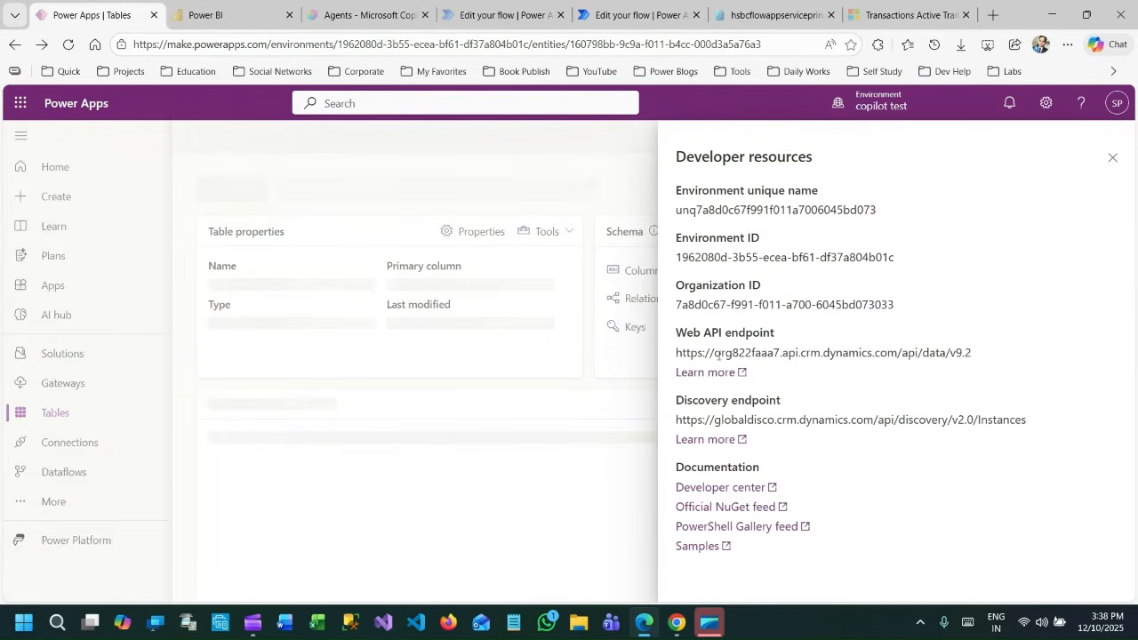
triple_click(675, 356)
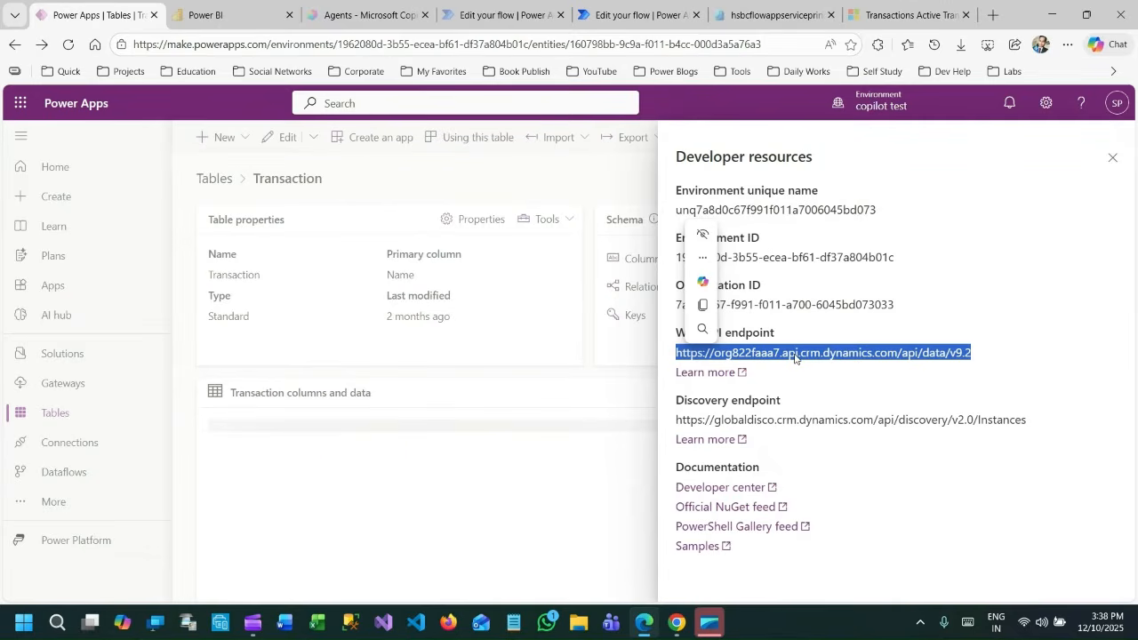
Return to the ChoiceMetadata flow and examine the HTTP 1 action's parameters, highlighting the token part of its URI.
click(639, 17)
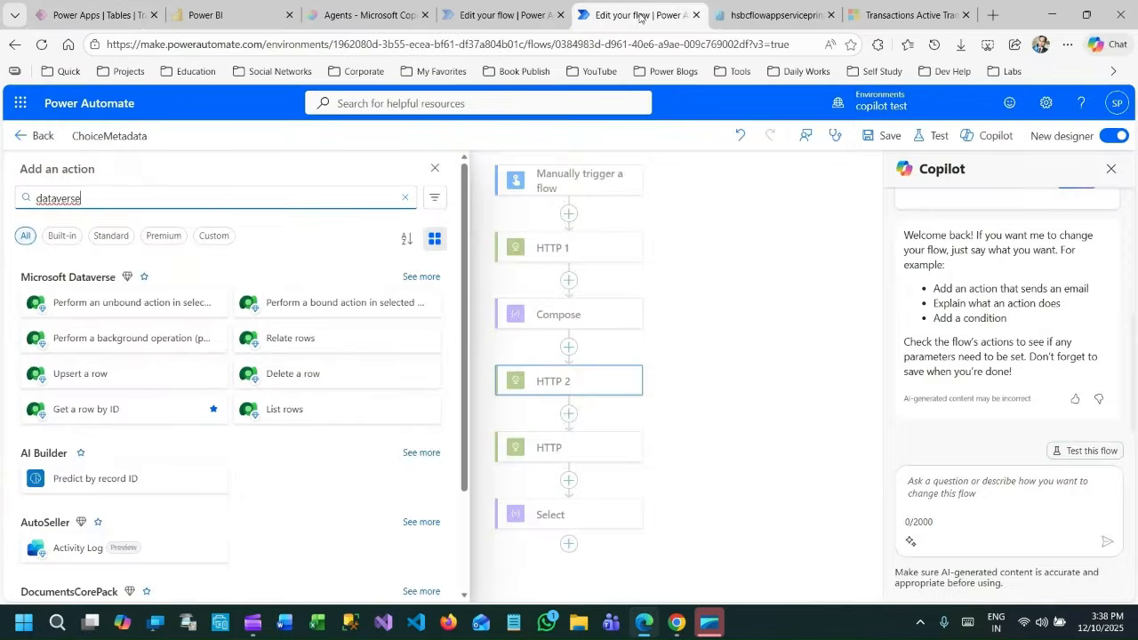
double_click(85, 196)
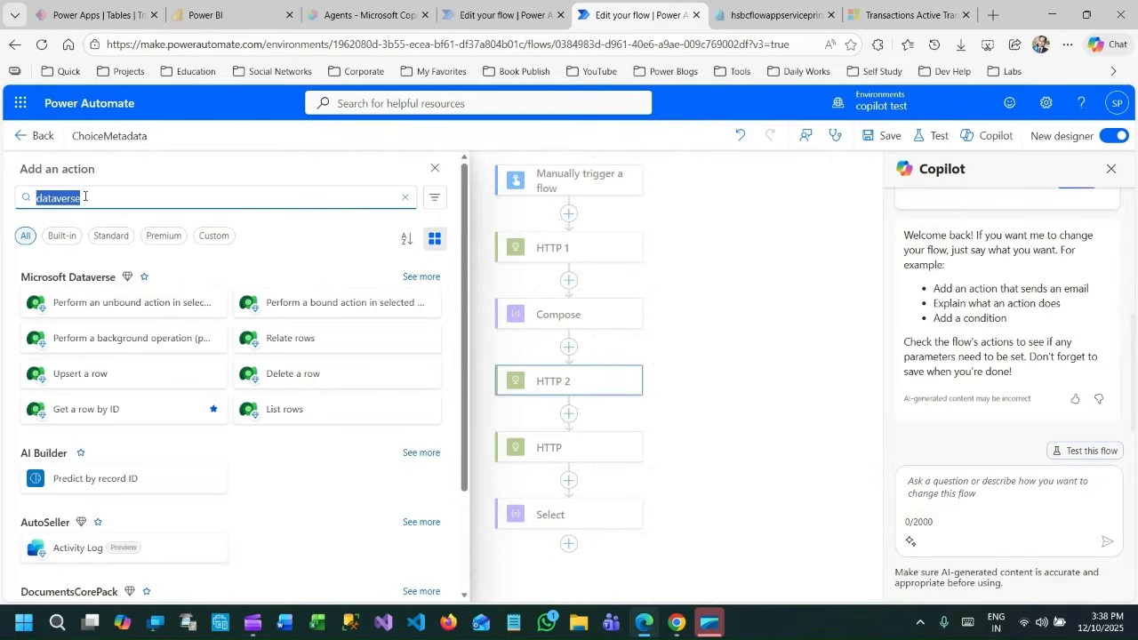
click(100, 195)
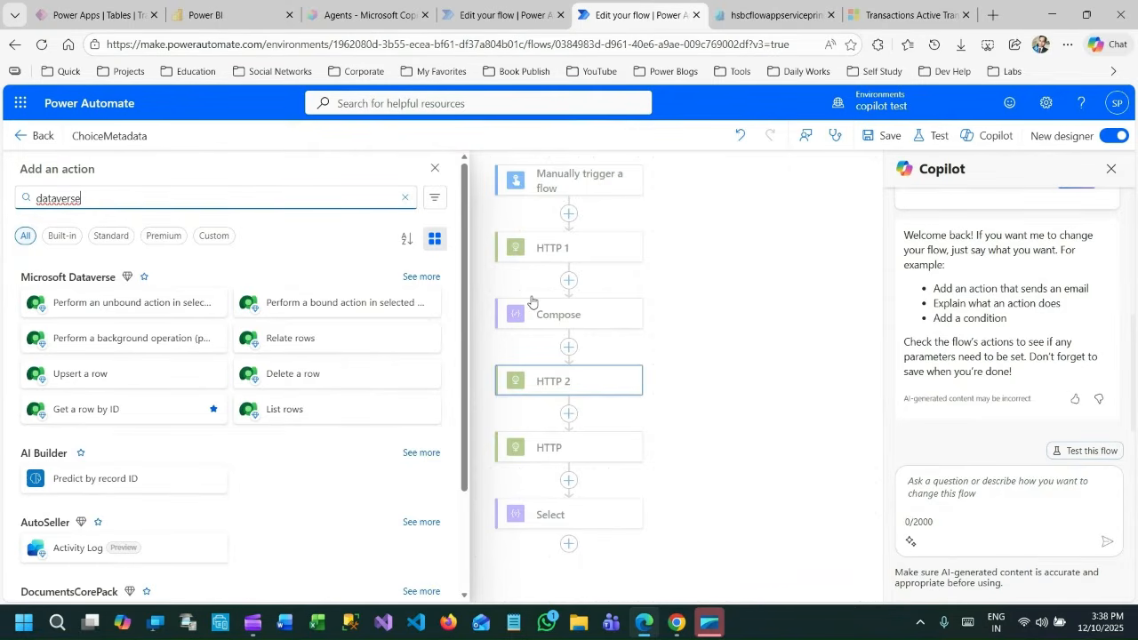
click(550, 250)
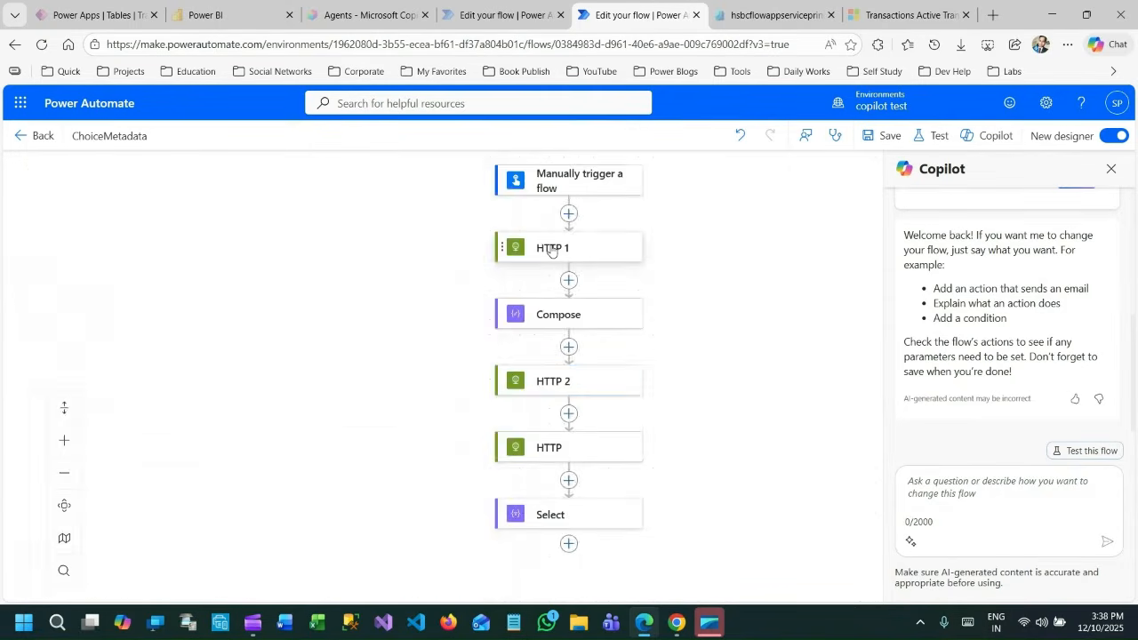
click(578, 248)
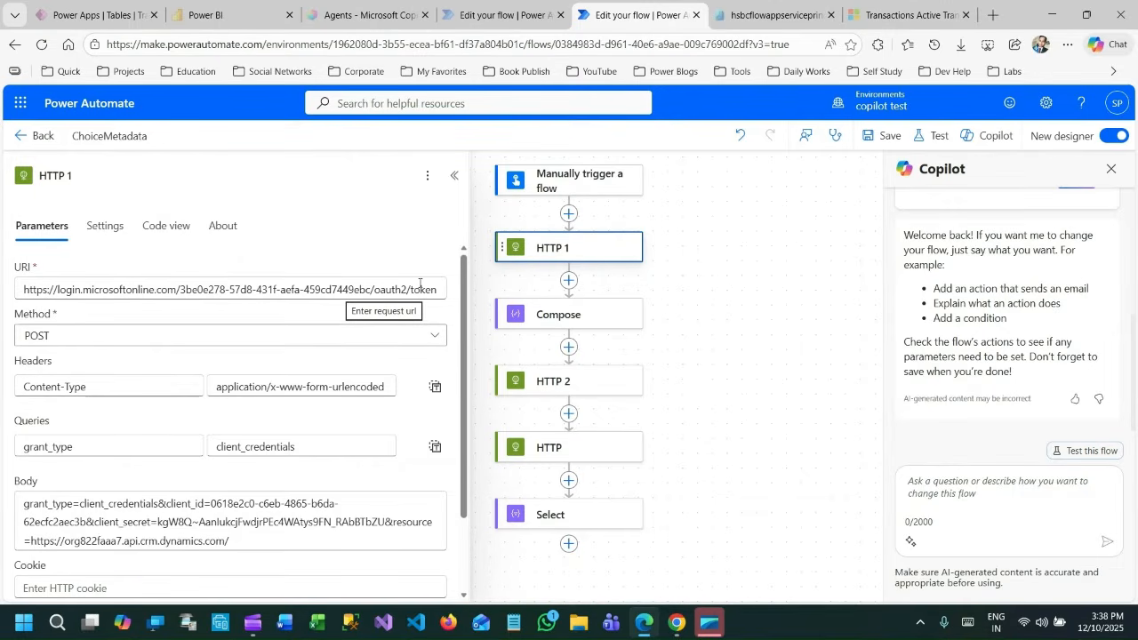
scroll(412, 305, down, 2)
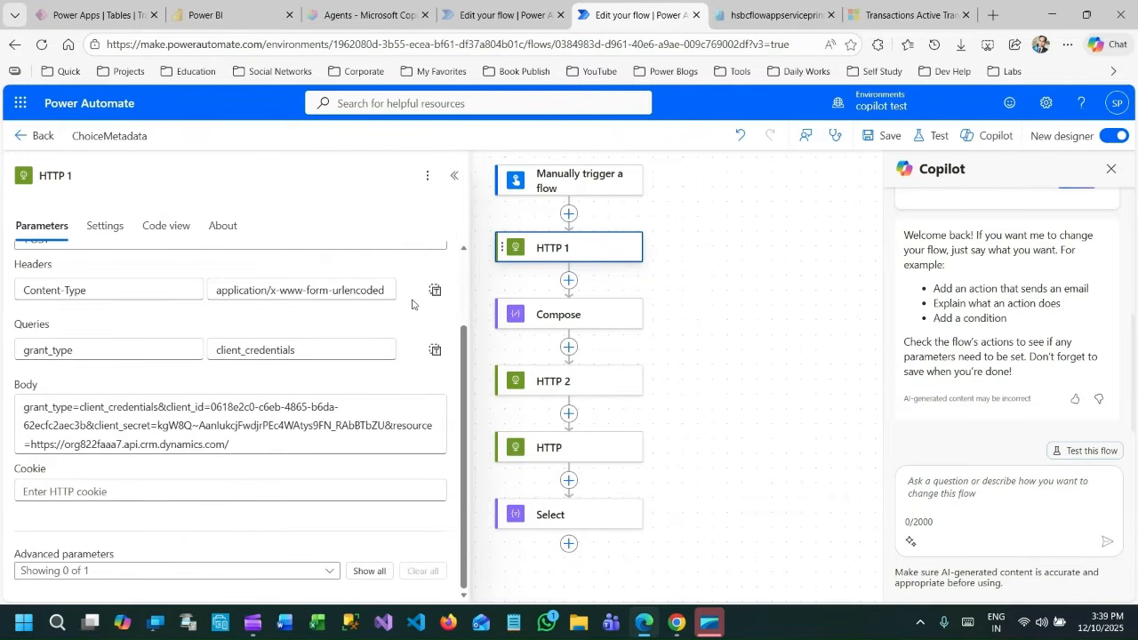
scroll(411, 305, up, 2)
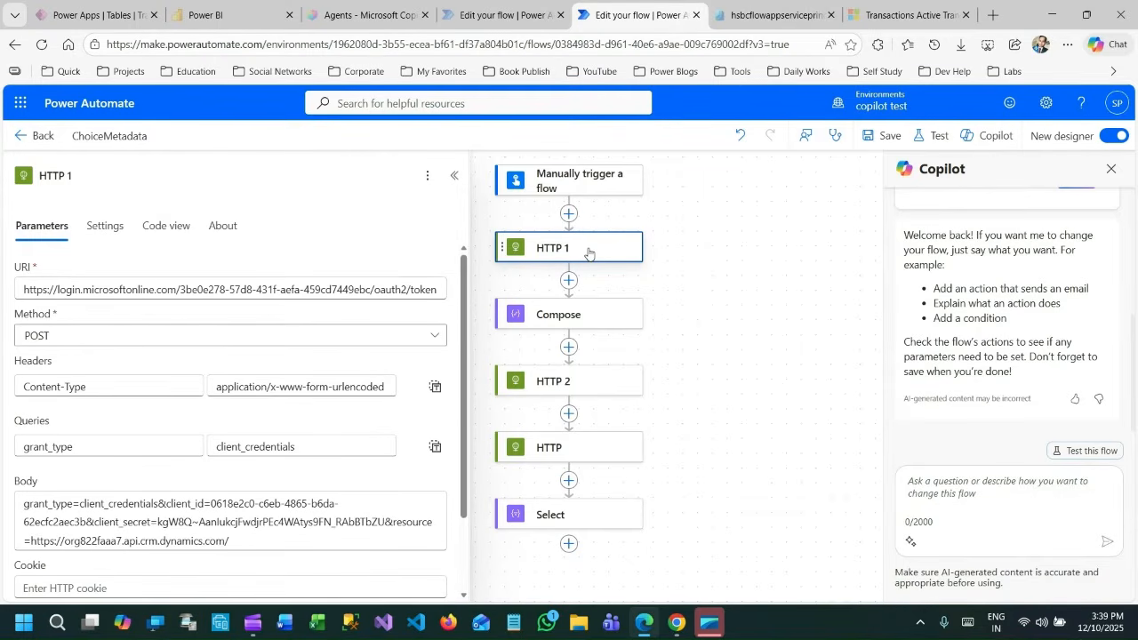
double_click(423, 289)
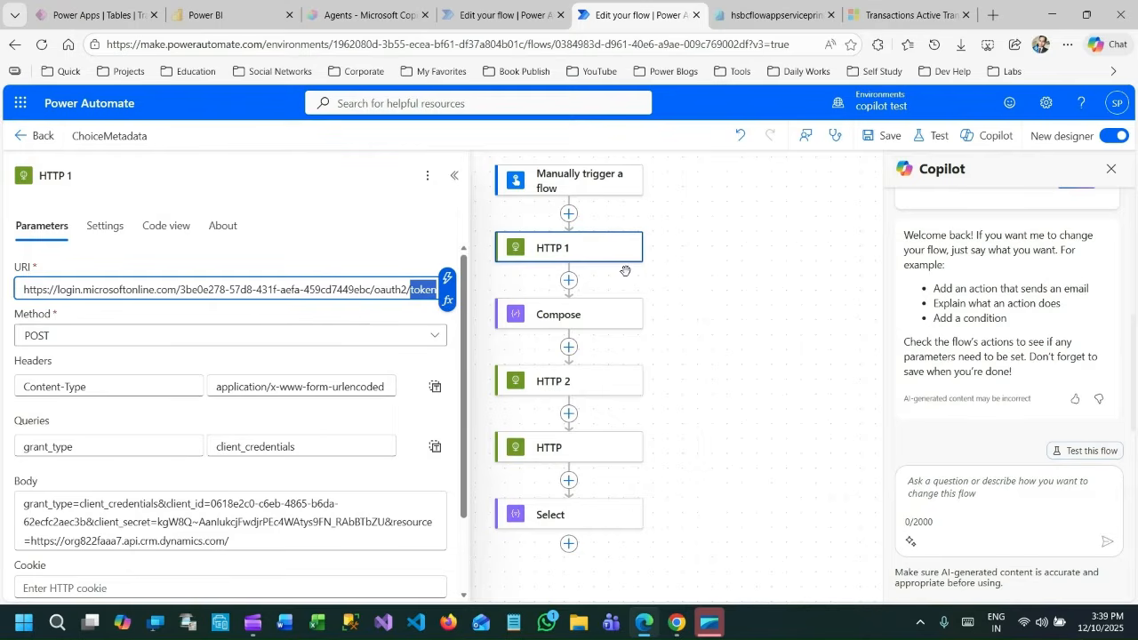
Search for "http" among the actions that can be inserted between the manual trigger and HTTP 1.
click(595, 195)
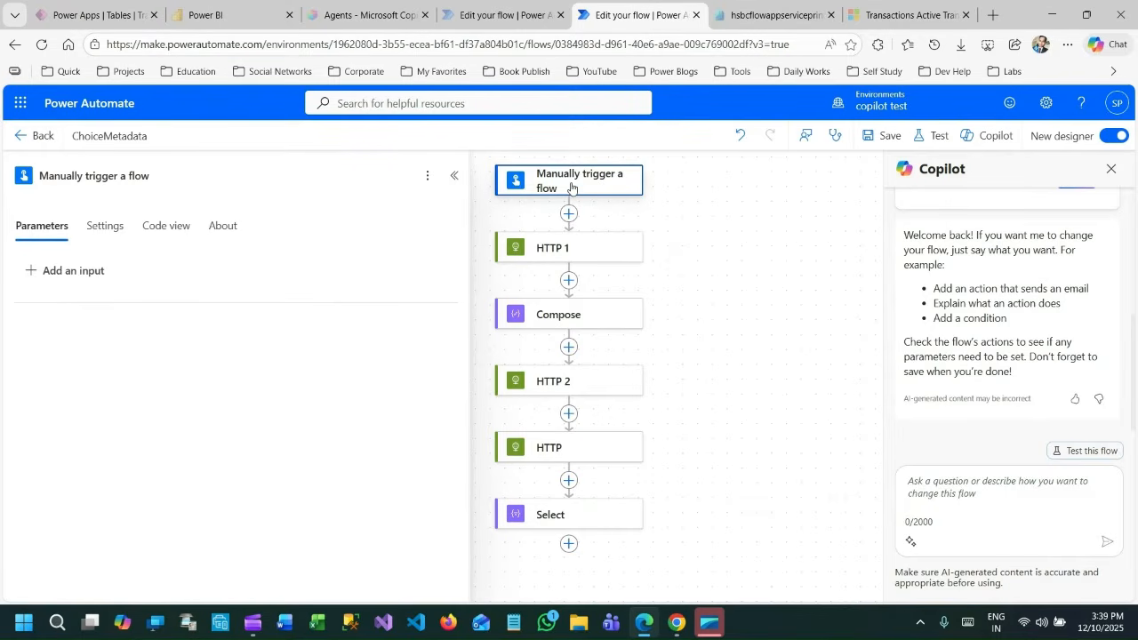
click(587, 248)
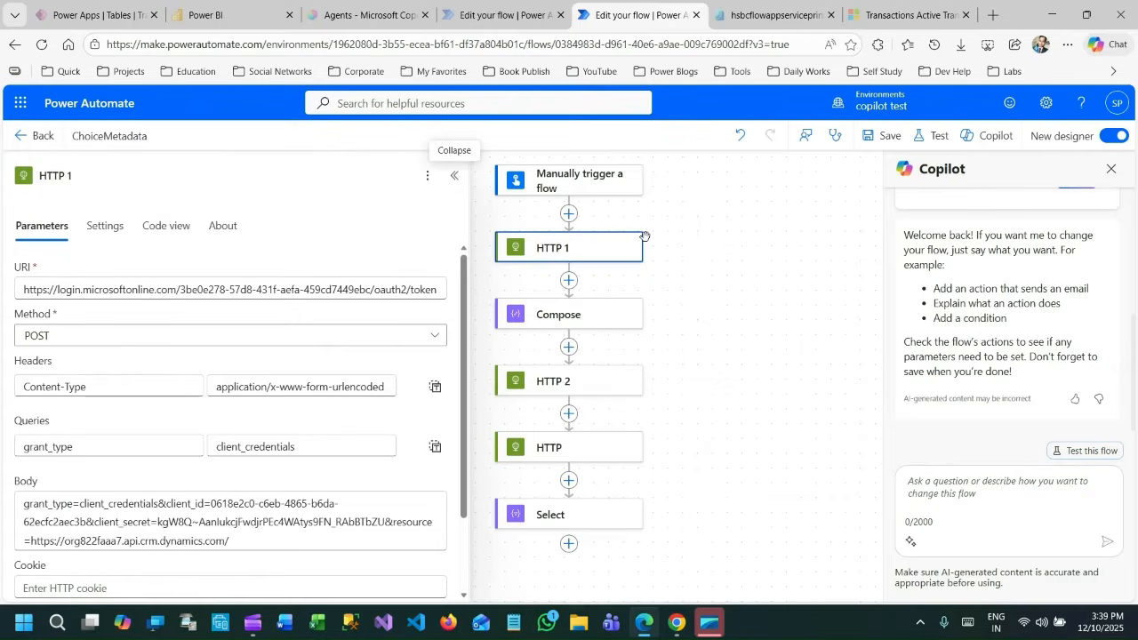
click(574, 214)
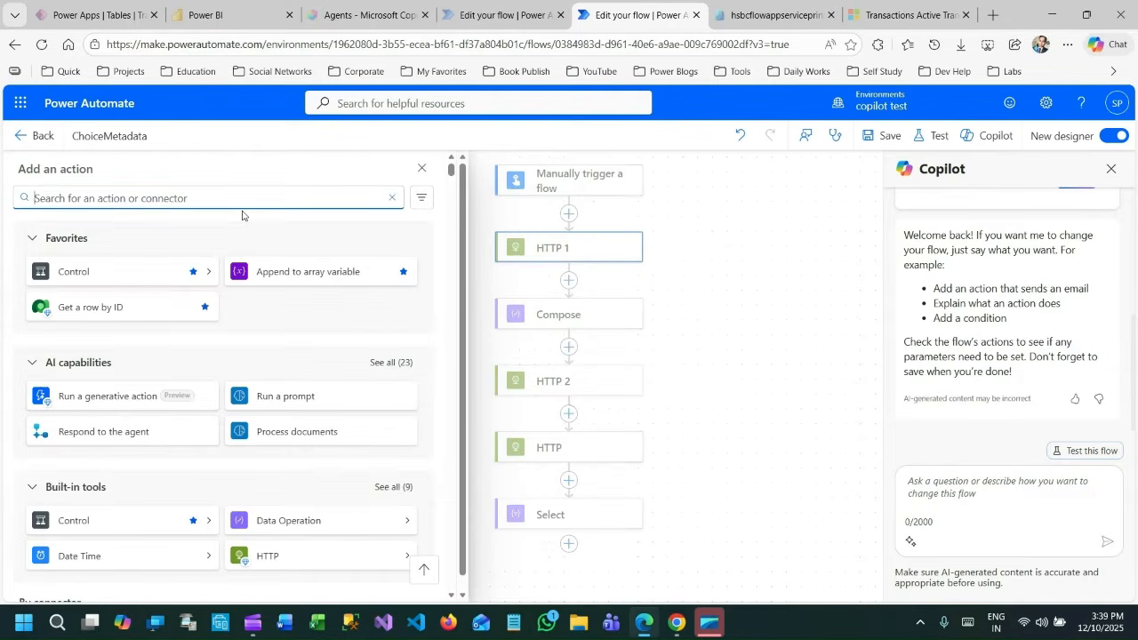
text(http)
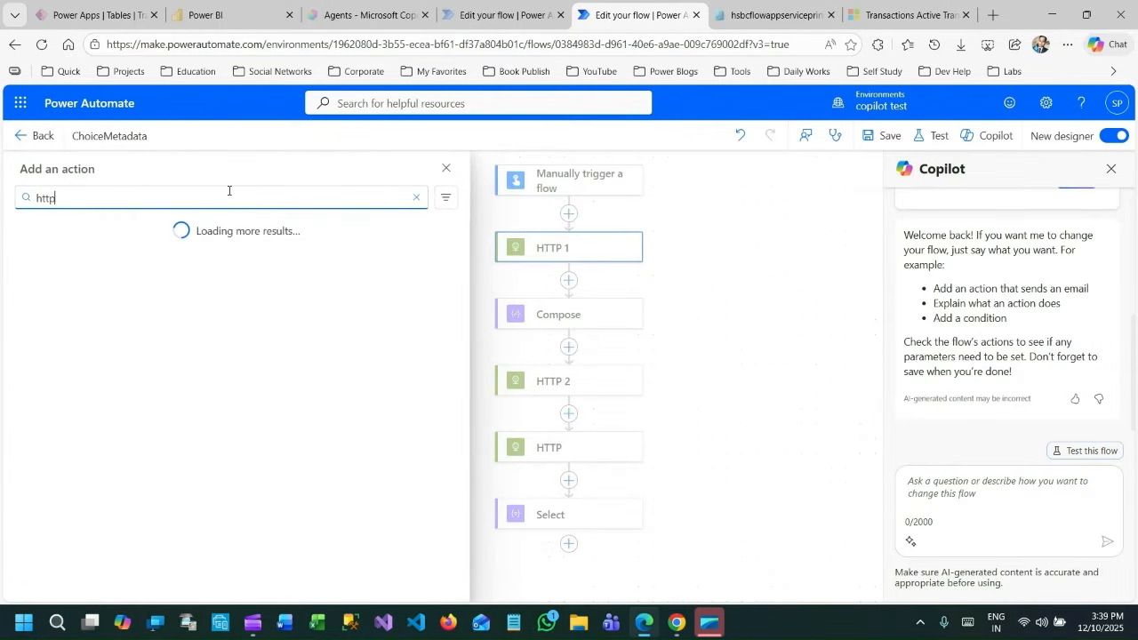
scroll(160, 340, down, 3)
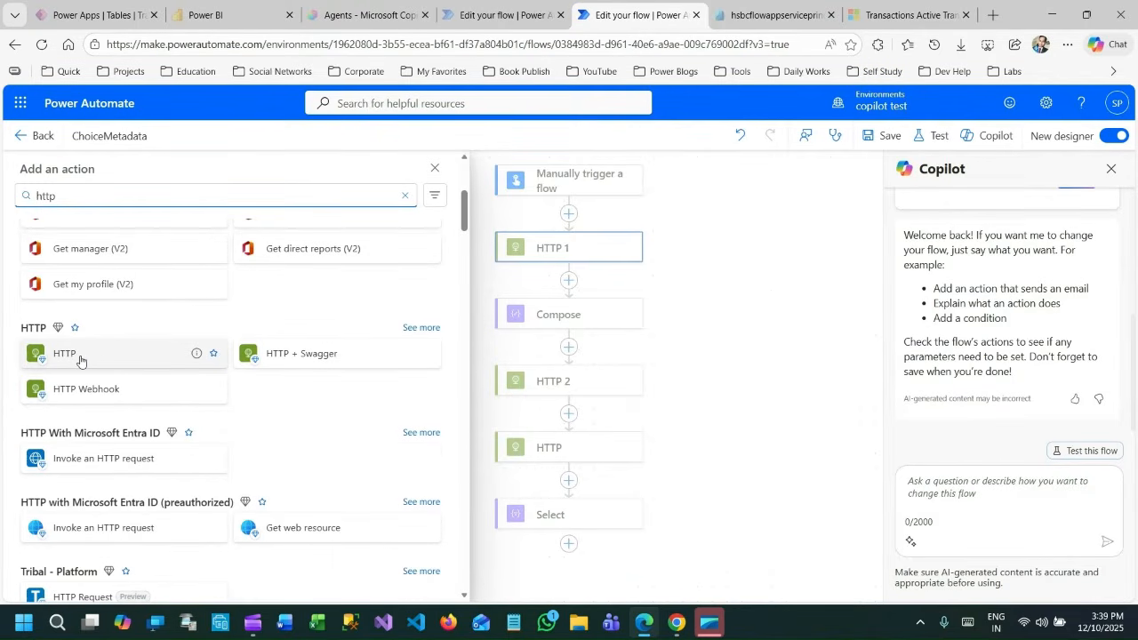
Copy the full request URI of the HTTP 1 action into a new blank Notepad document.
click(593, 252)
click(561, 250)
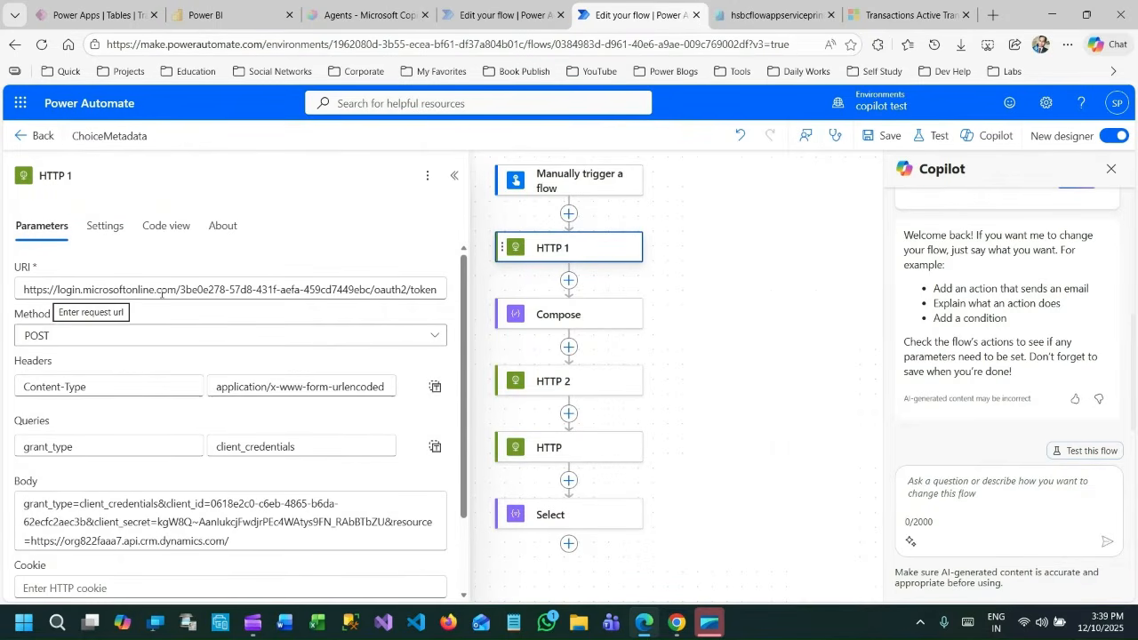
click(53, 291)
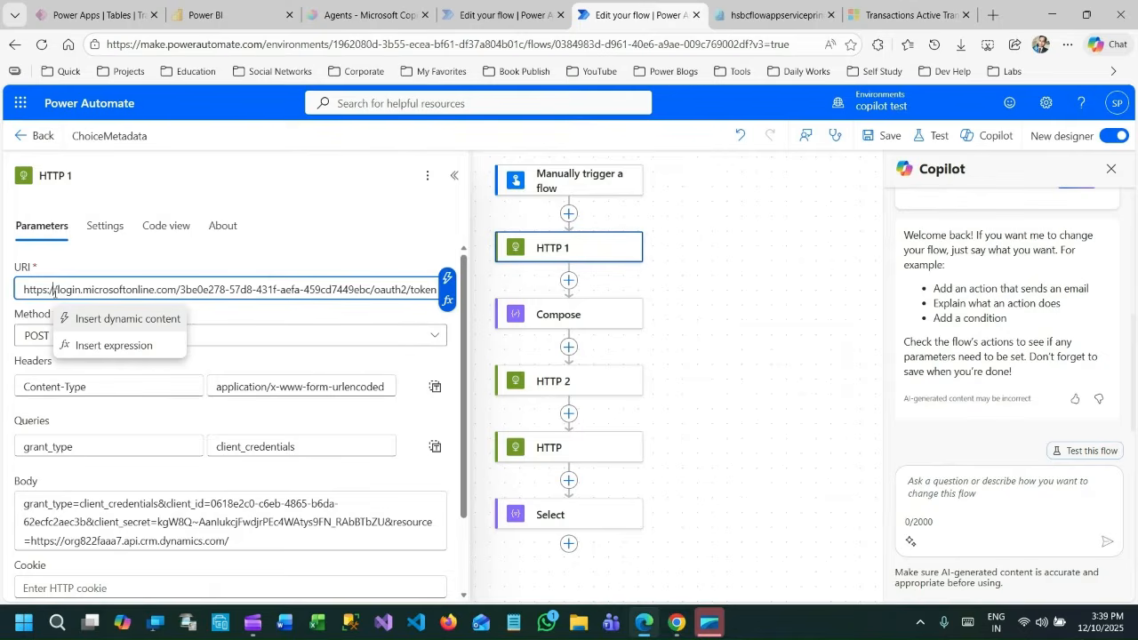
drag(53, 290, 402, 291)
click(379, 288)
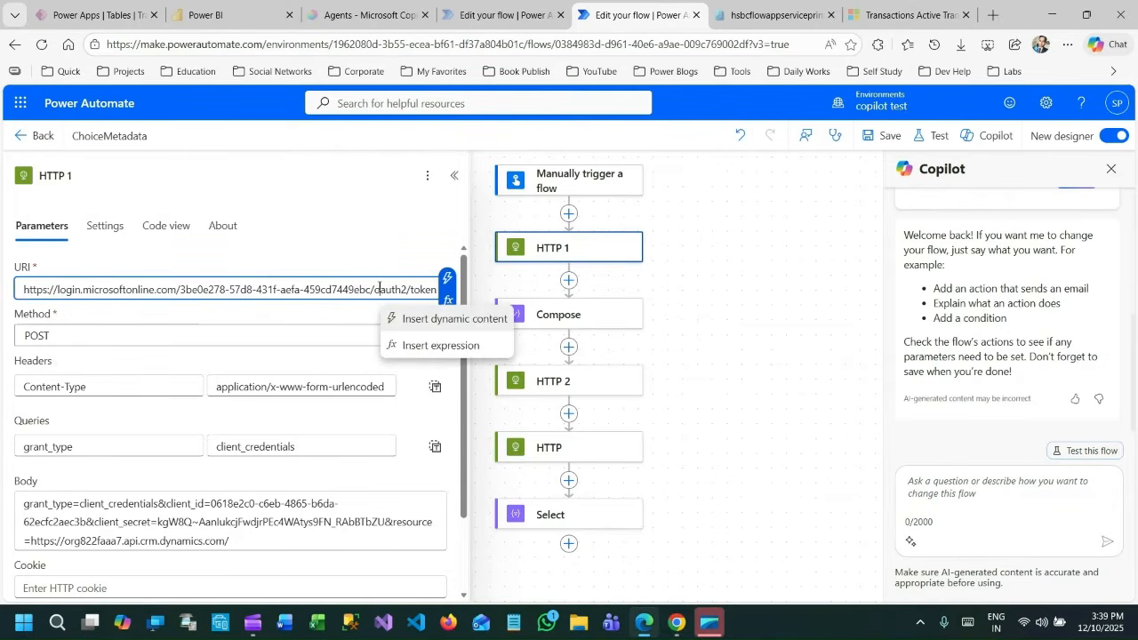
triple_click(380, 289)
key(ctrl+c)
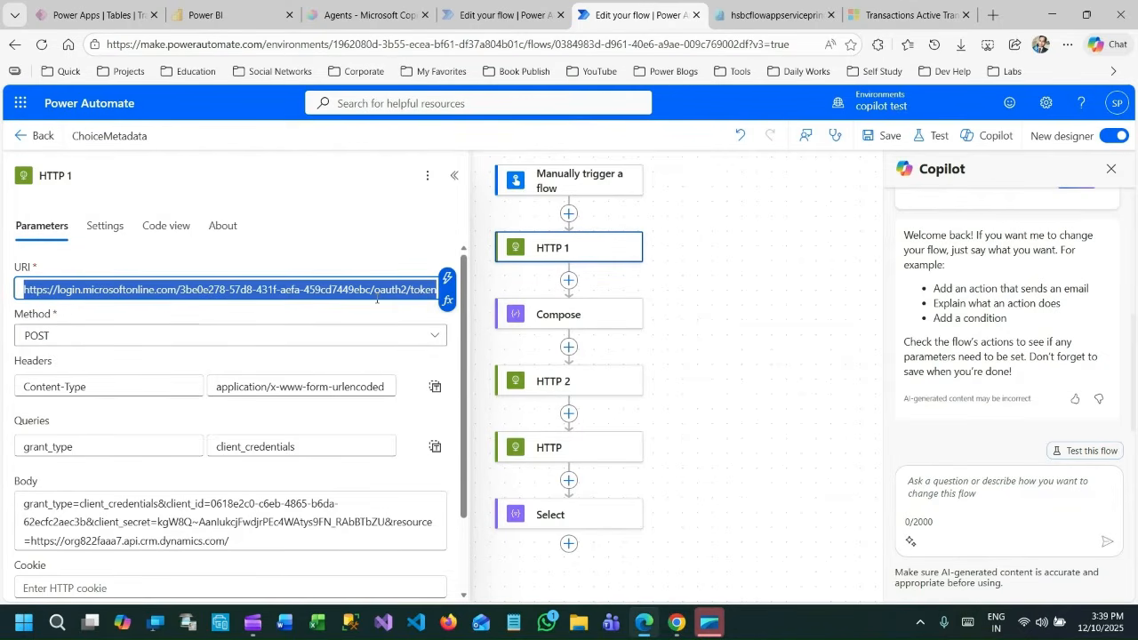
click(513, 625)
right_click(513, 622)
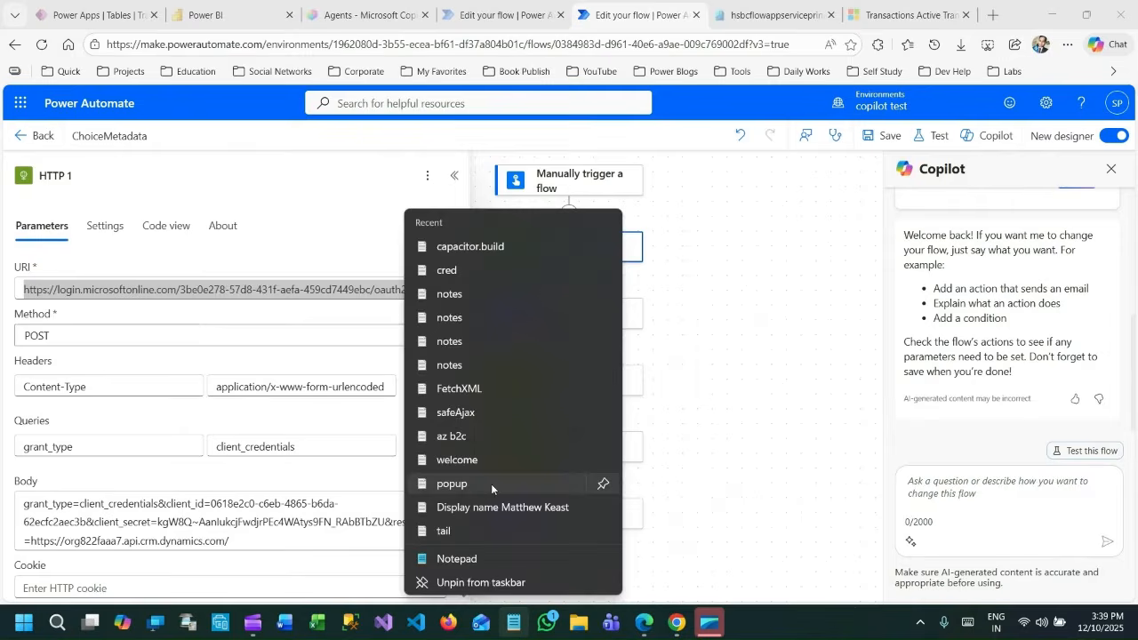
click(478, 560)
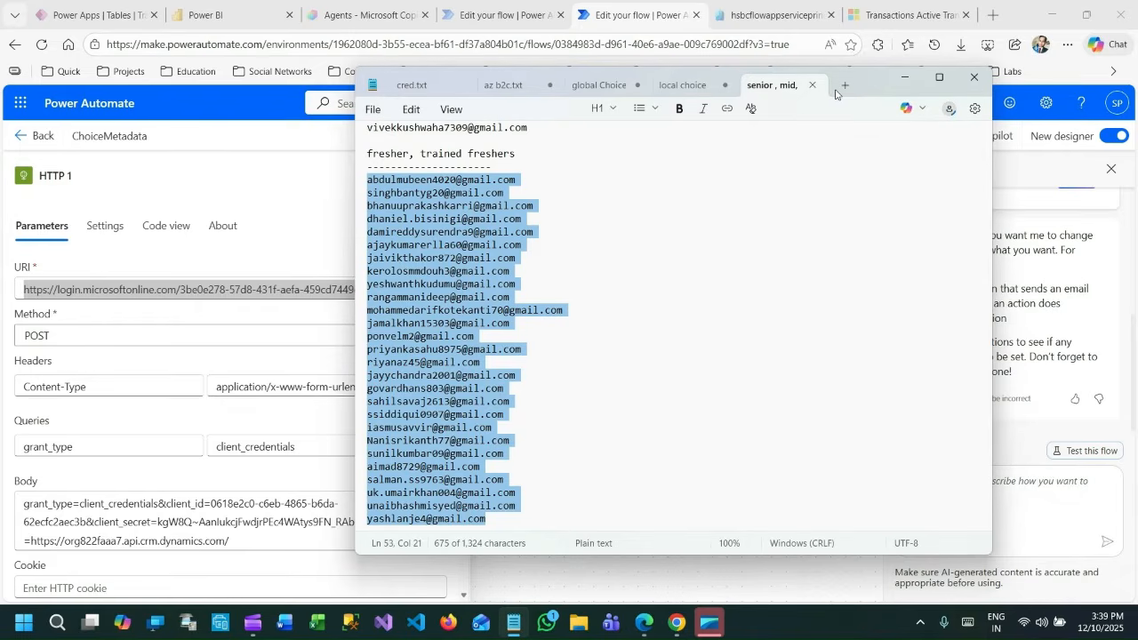
click(846, 87)
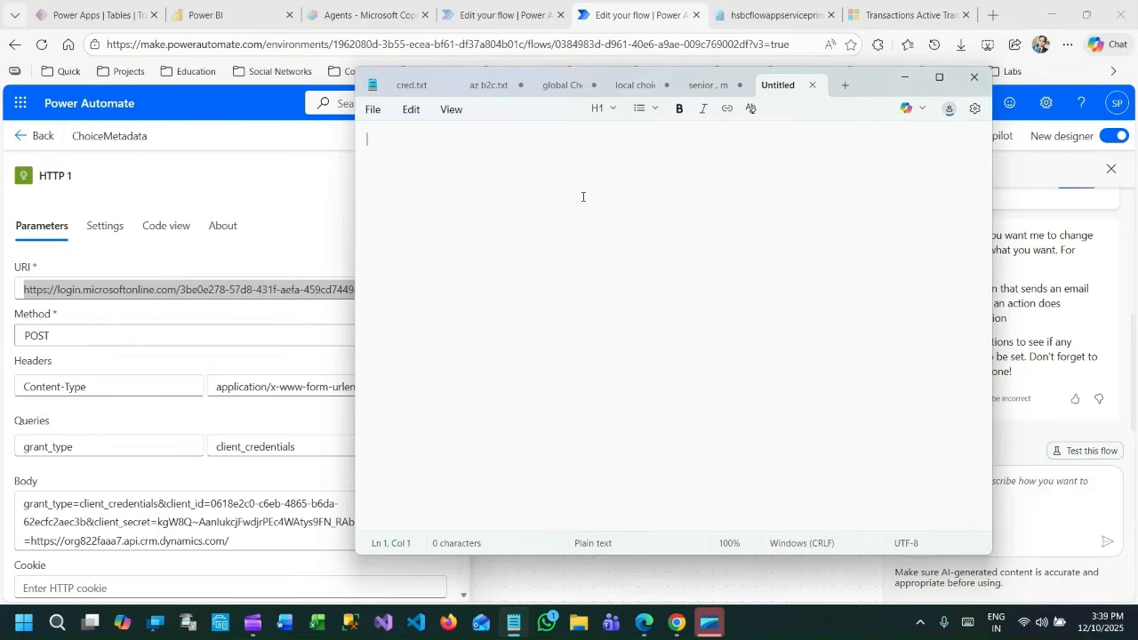
key(ctrl+v)
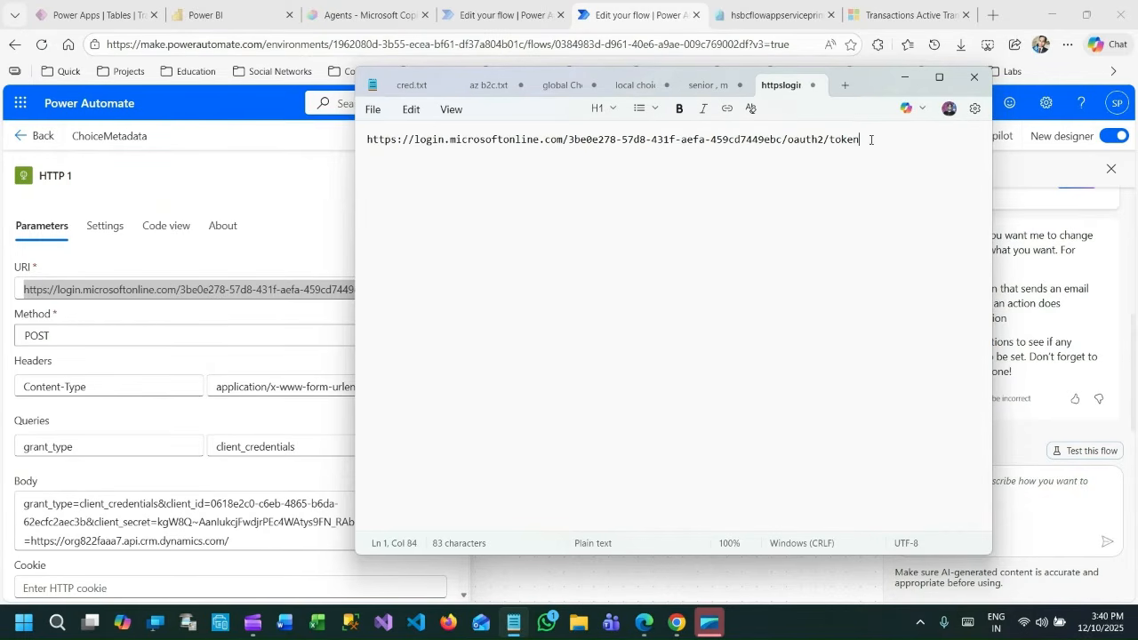
Highlight the tenant ID in the pasted URL and show the hsbcflowappserviceprinciple app registration's Overview in the Microsoft Entra admin center.
drag(871, 139, 415, 136)
click(444, 153)
click(563, 139)
drag(570, 140, 783, 149)
key(ctrl+c)
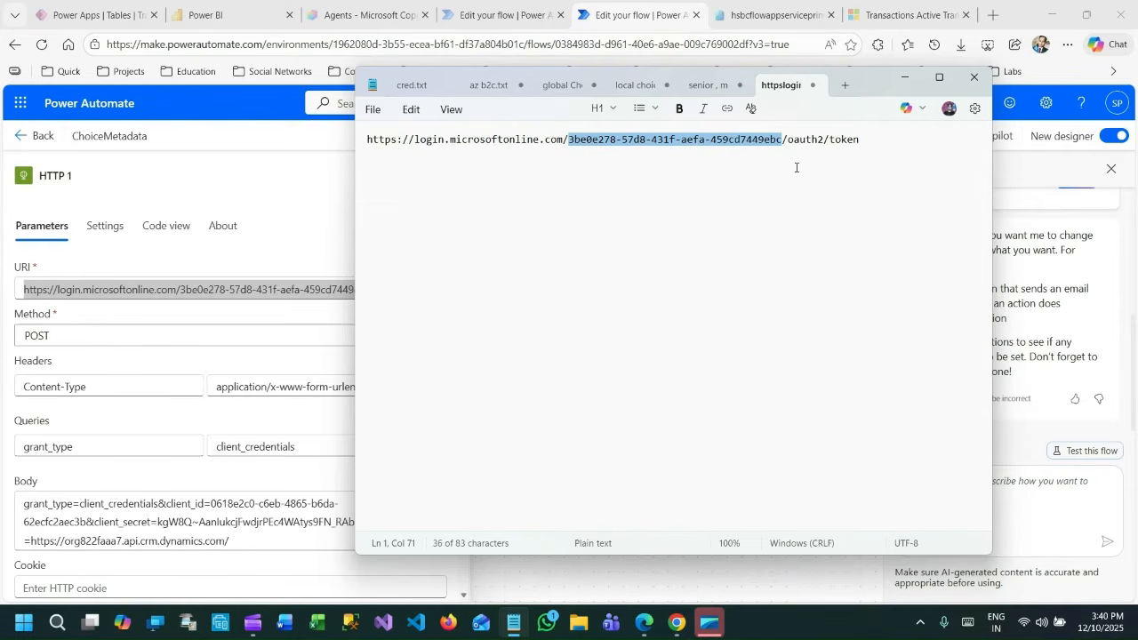
click(770, 14)
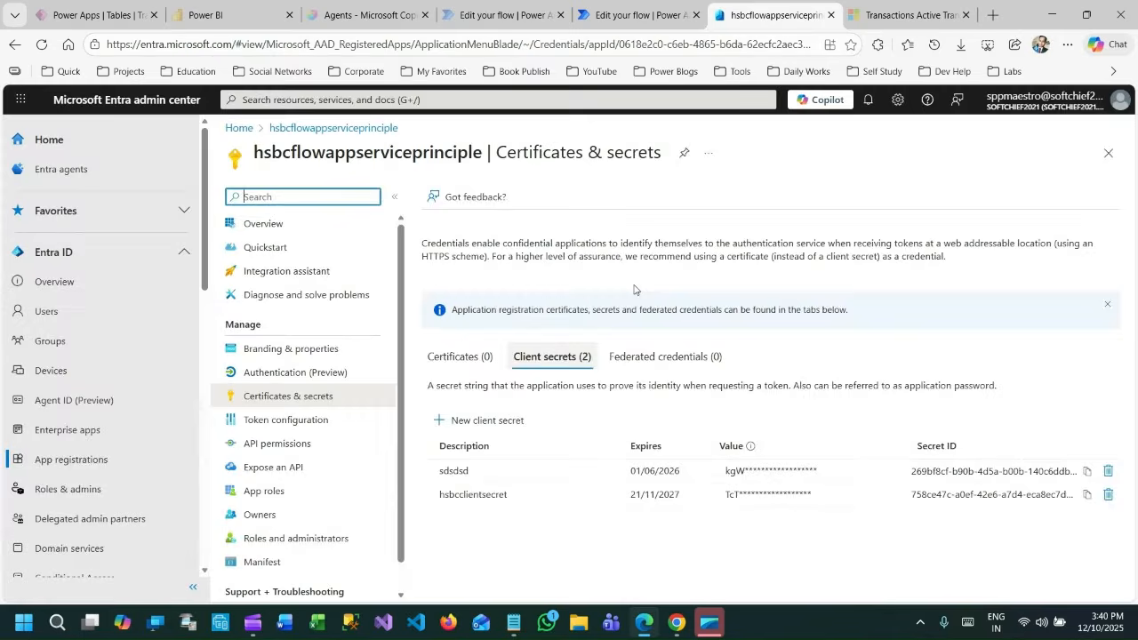
click(275, 230)
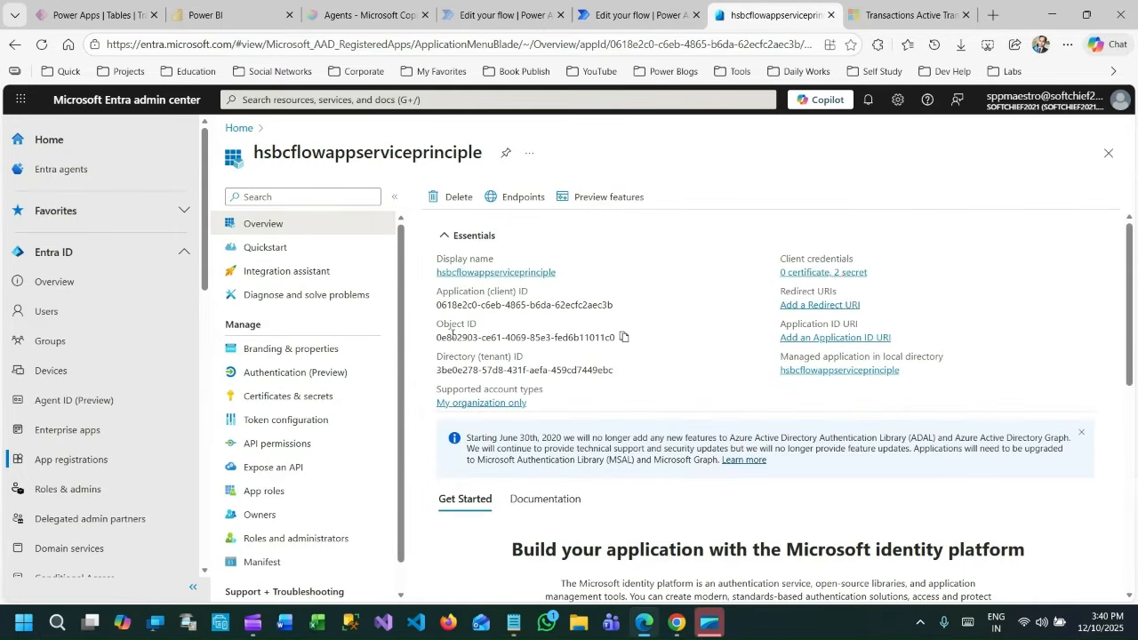
Highlight the Directory (tenant) ID in the app registration, and the matching tenant ID and whole token URL in the Notepad document.
drag(442, 371, 599, 371)
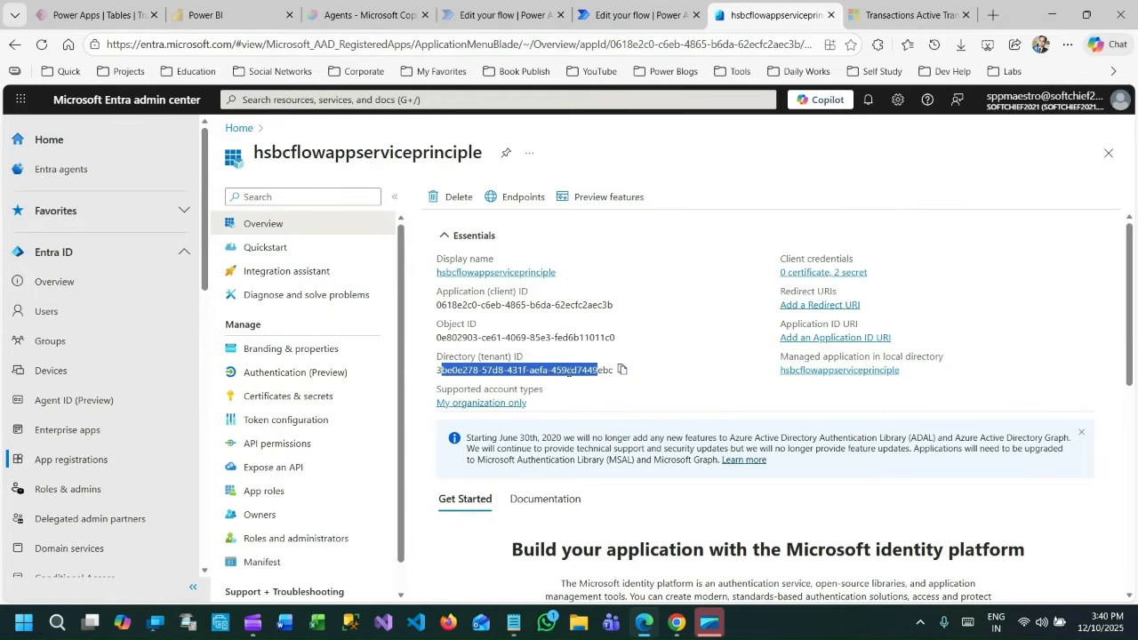
key(alt+Tab)
key(ctrl+v)
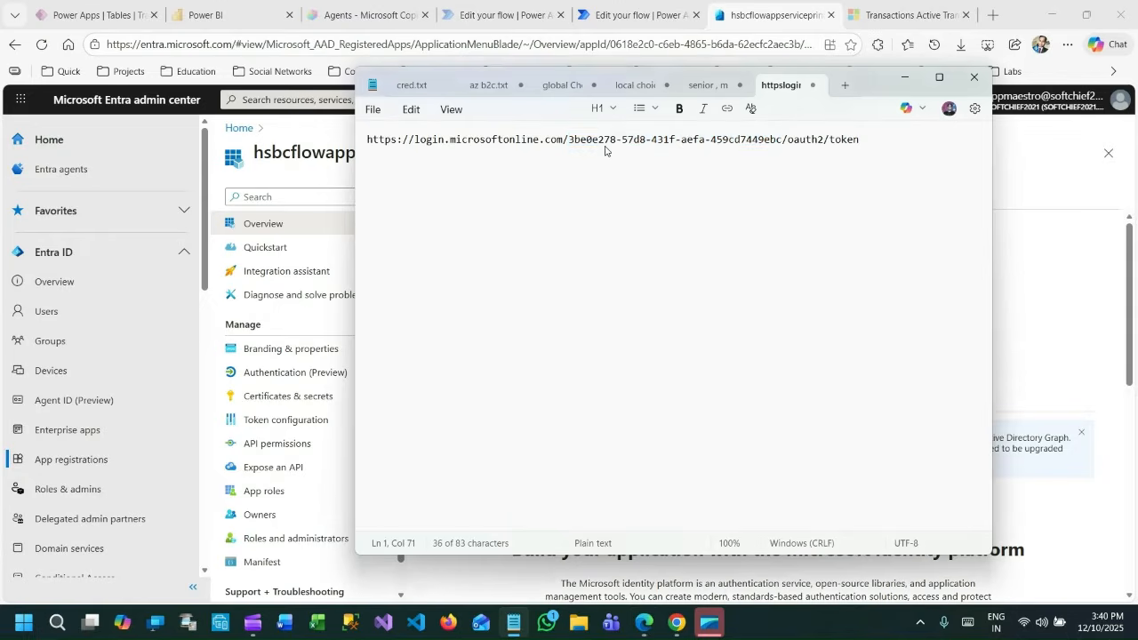
click(568, 140)
drag(567, 140, 782, 141)
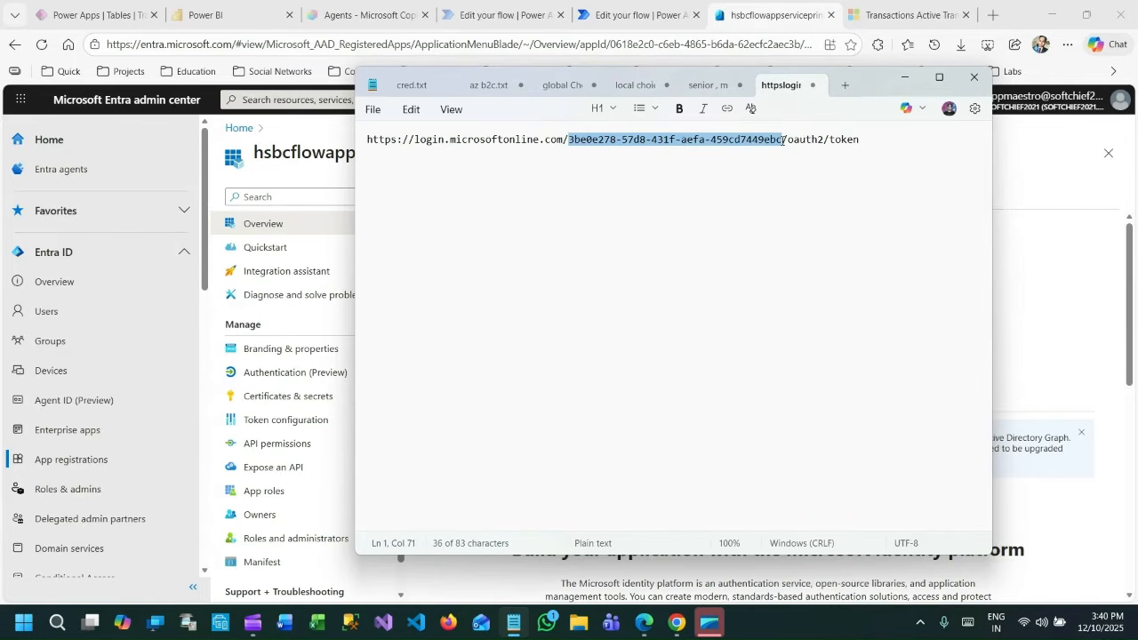
click(861, 135)
drag(861, 133, 364, 140)
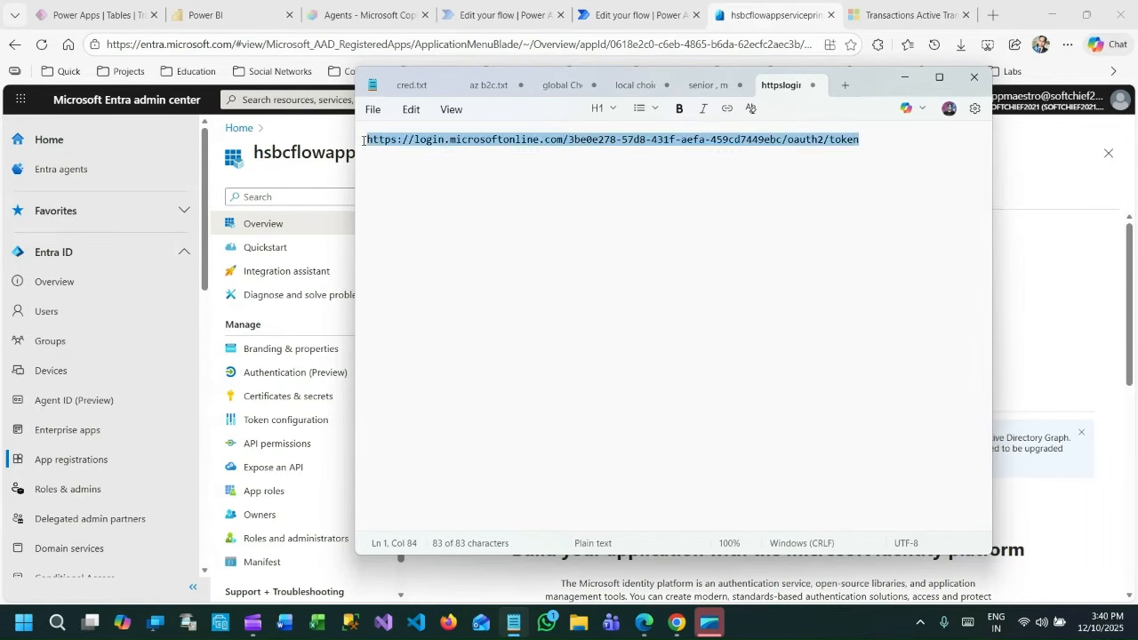
Show the app registration's Endpoints in the Entra admin center and highlight the OAuth 2.0 token endpoint (v1) URL.
click(1031, 207)
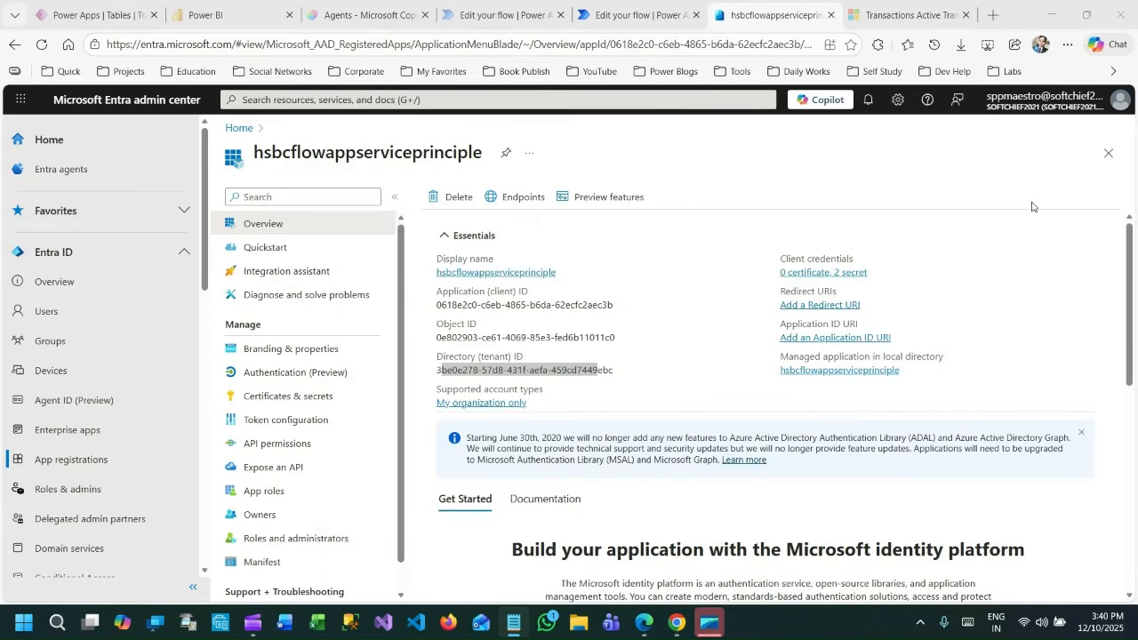
click(515, 197)
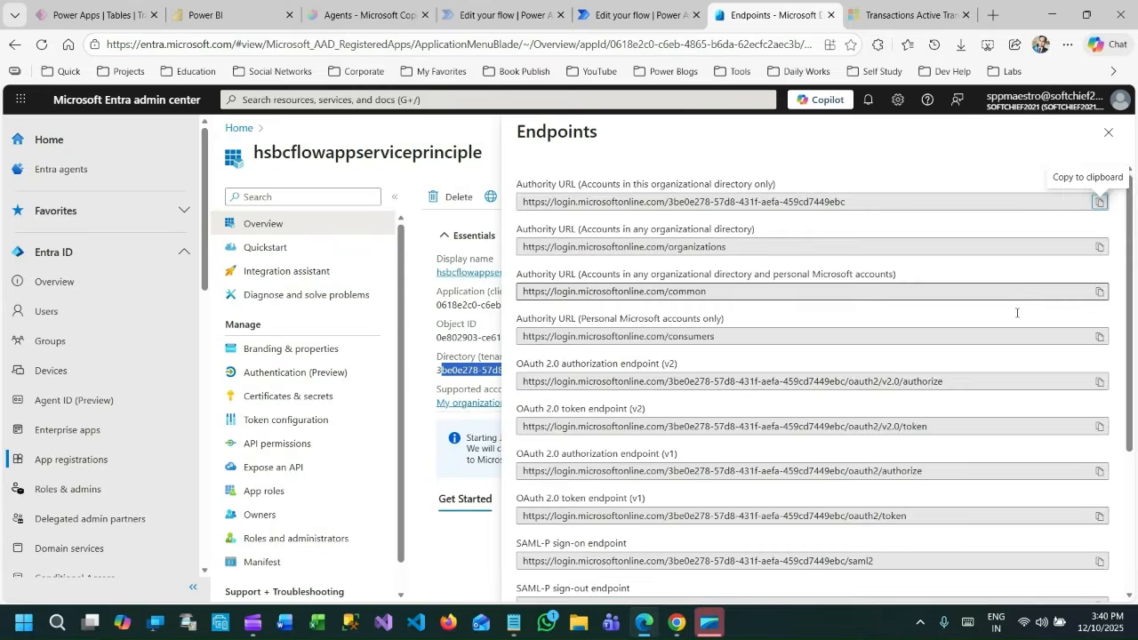
scroll(1017, 313, down, 3)
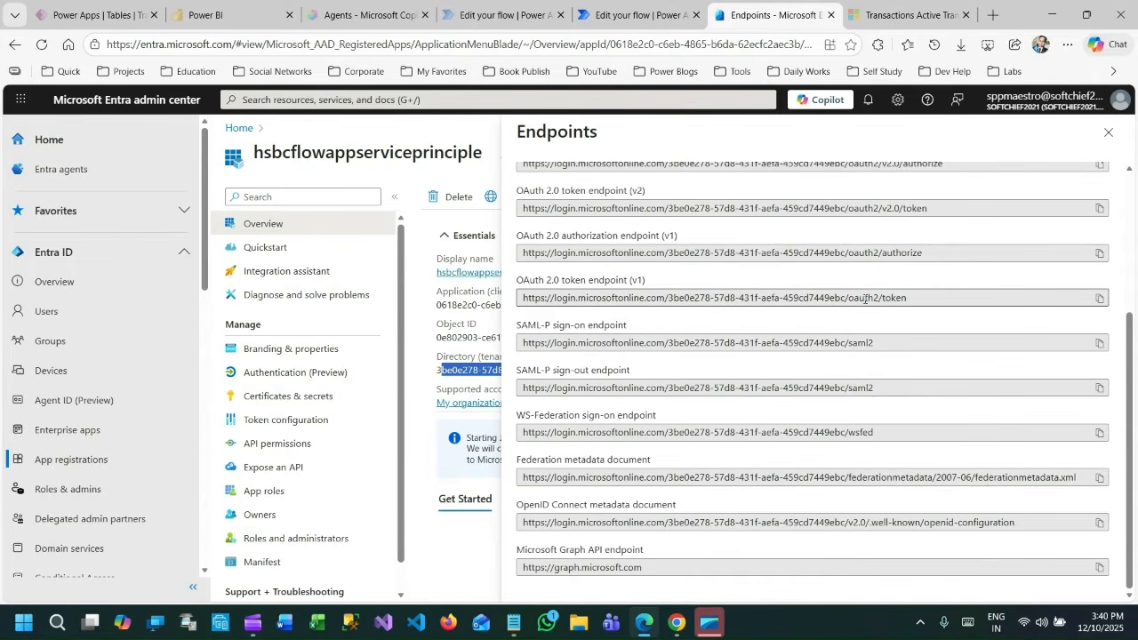
click(909, 300)
drag(909, 300, 520, 304)
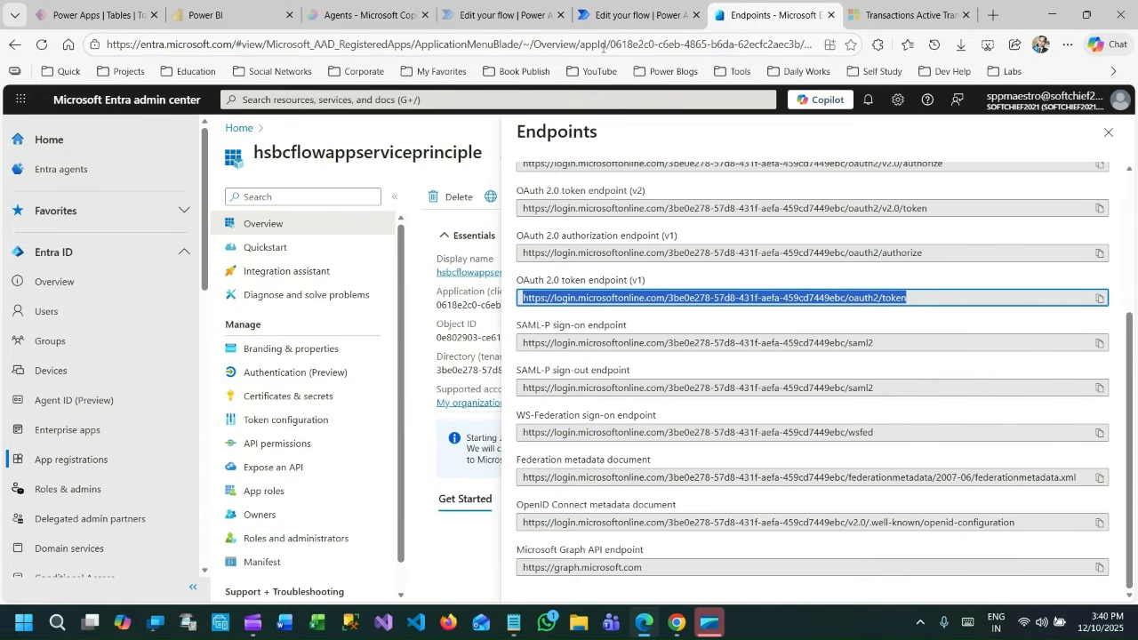
click(880, 11)
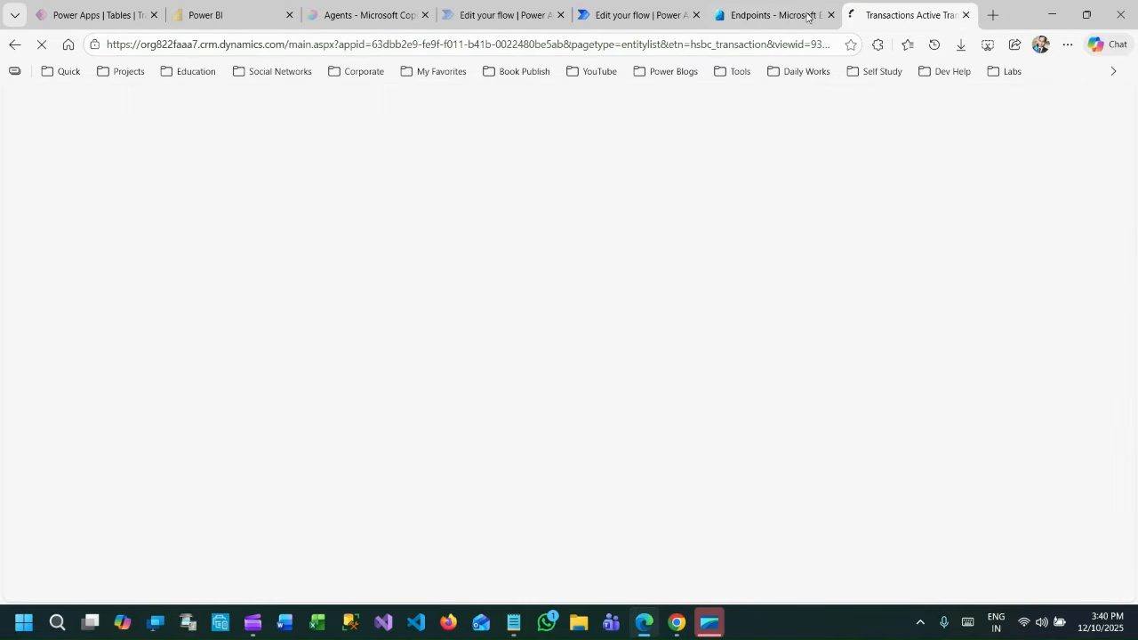
click(807, 15)
click(645, 626)
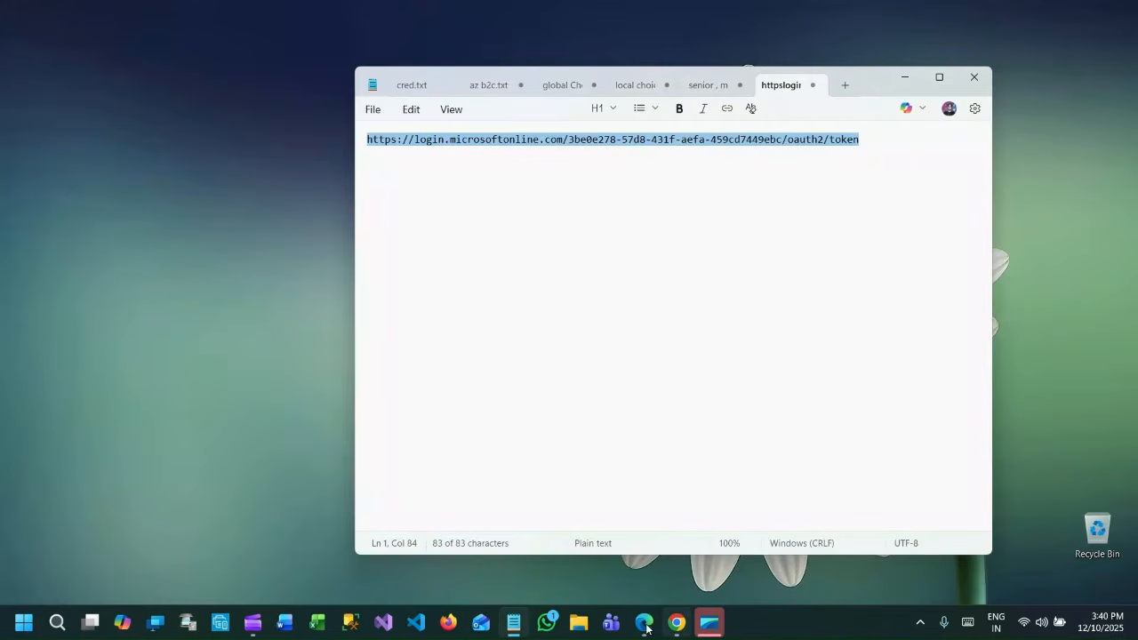
click(647, 628)
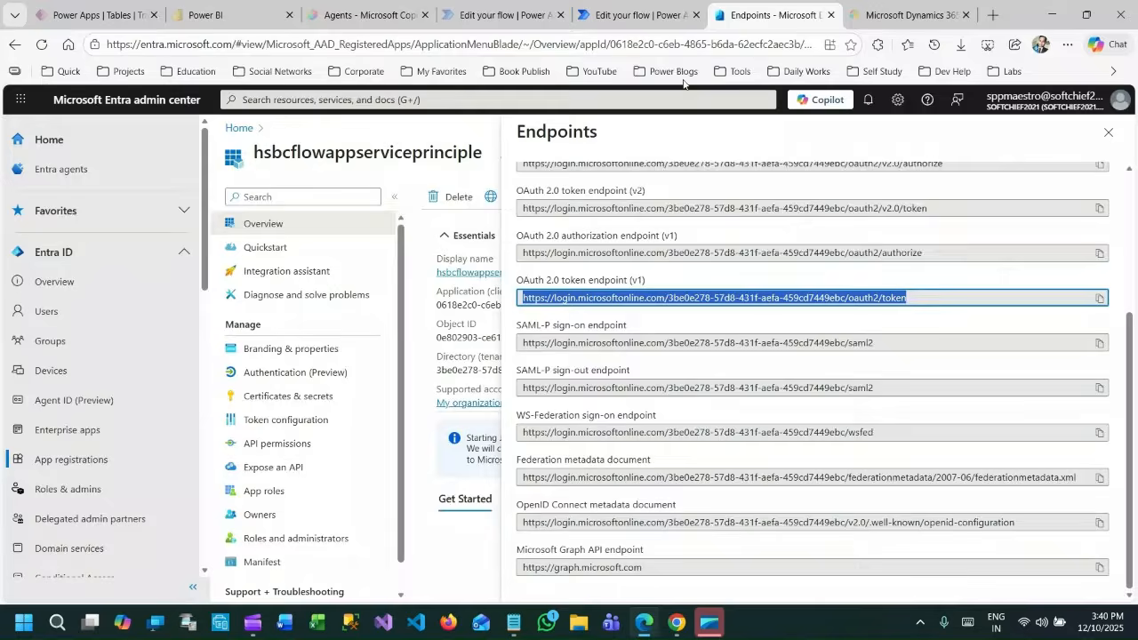
Open the HTTP action in the GetDVChoicesMetadata flow and highlight its URI and the tenant ID within it.
click(505, 15)
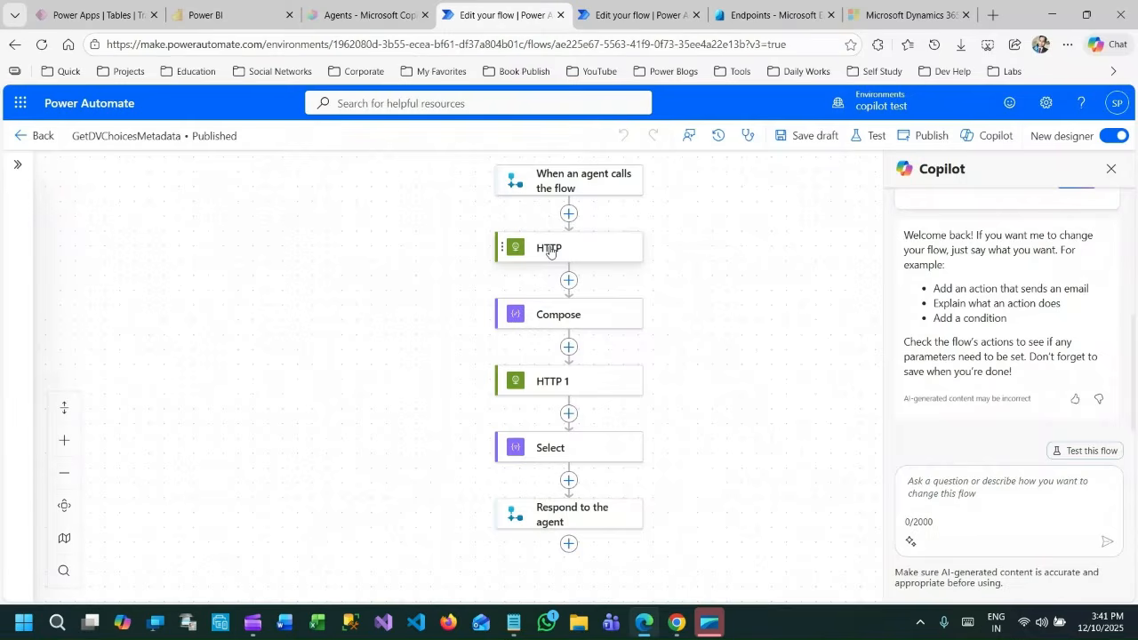
click(549, 251)
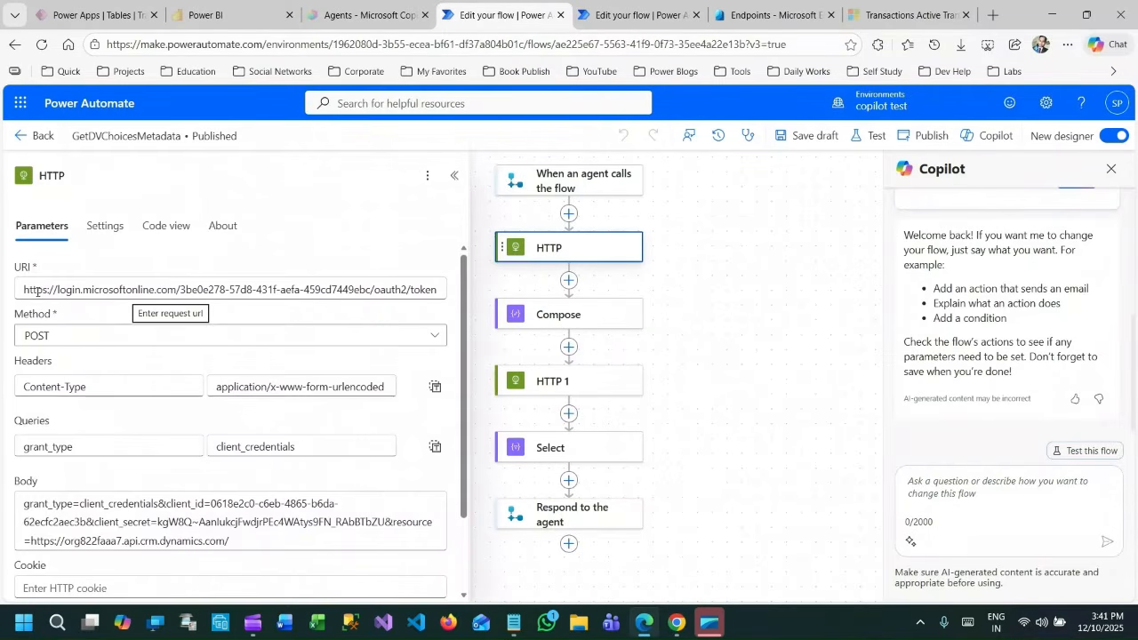
drag(38, 292, 447, 296)
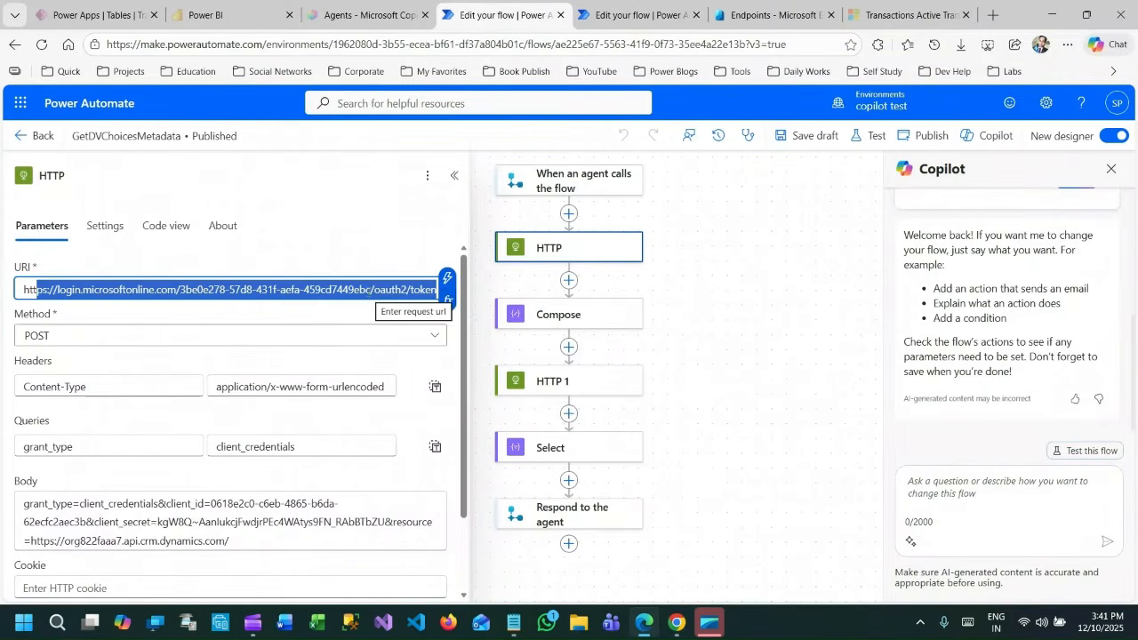
click(367, 289)
drag(369, 289, 165, 333)
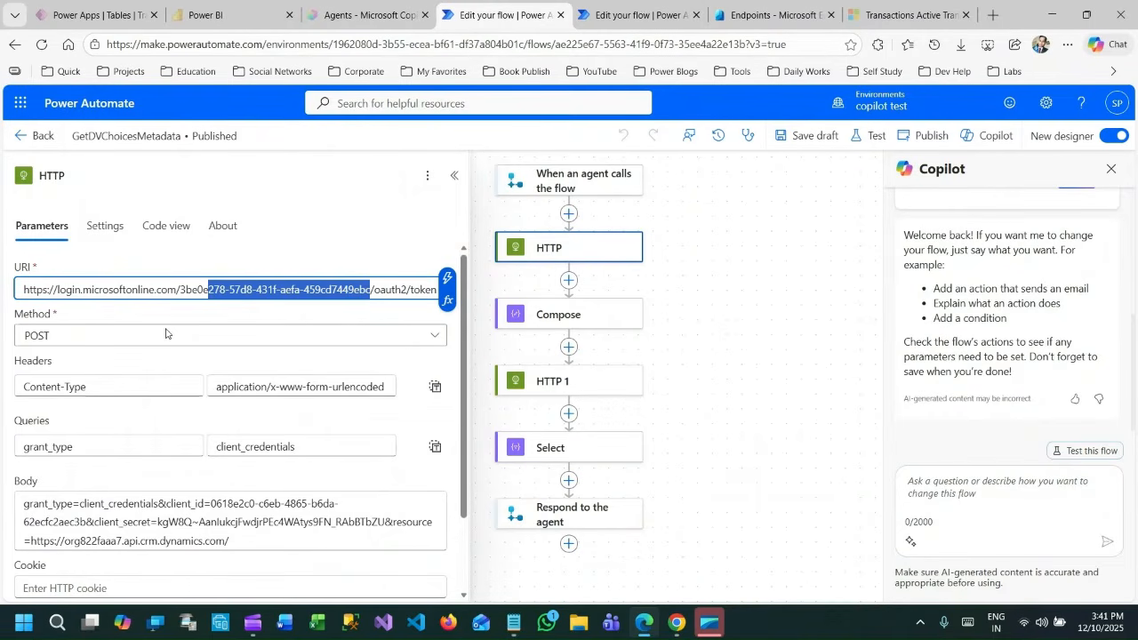
Examine the HTTP action's POST method and its Content-Type header with the value application/x-www-form-urlencoded.
click(73, 342)
click(75, 342)
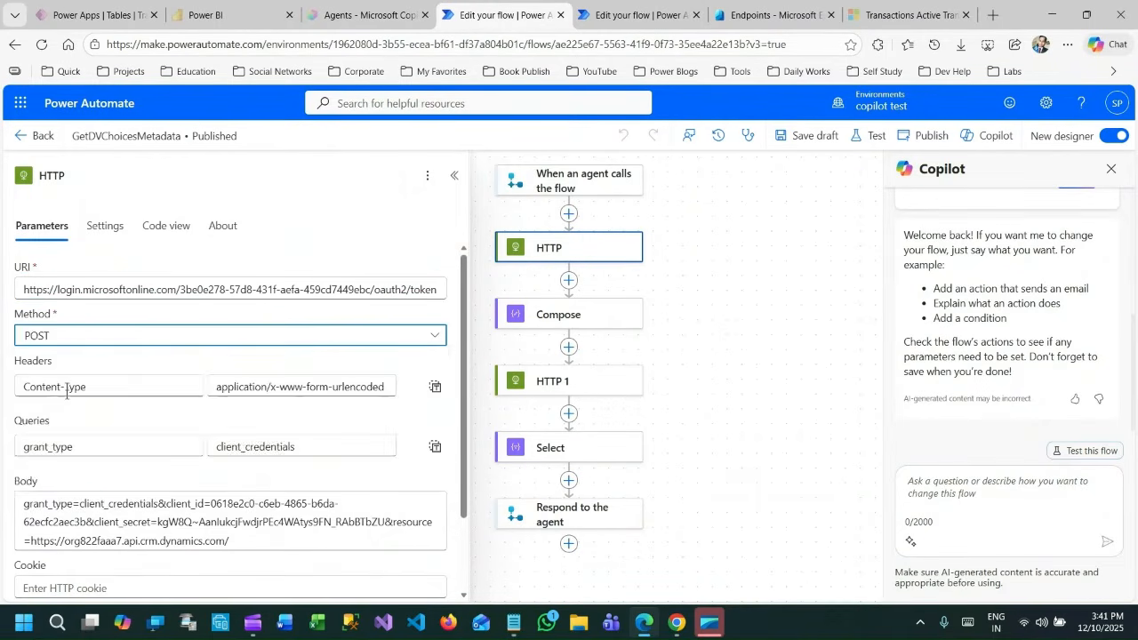
triple_click(67, 392)
click(235, 388)
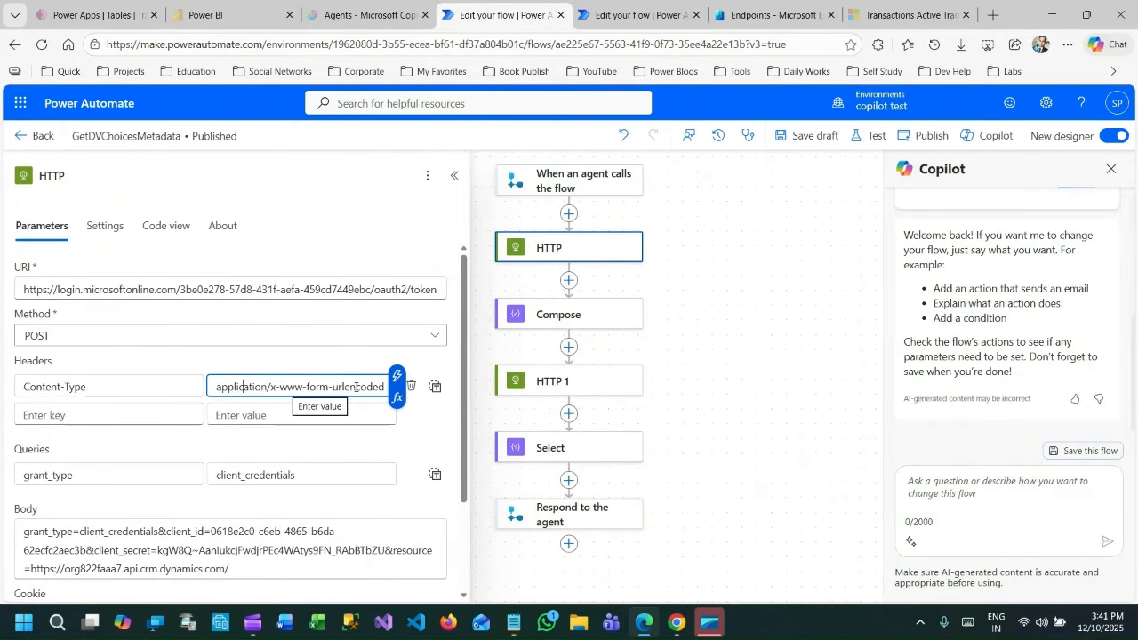
click(359, 386)
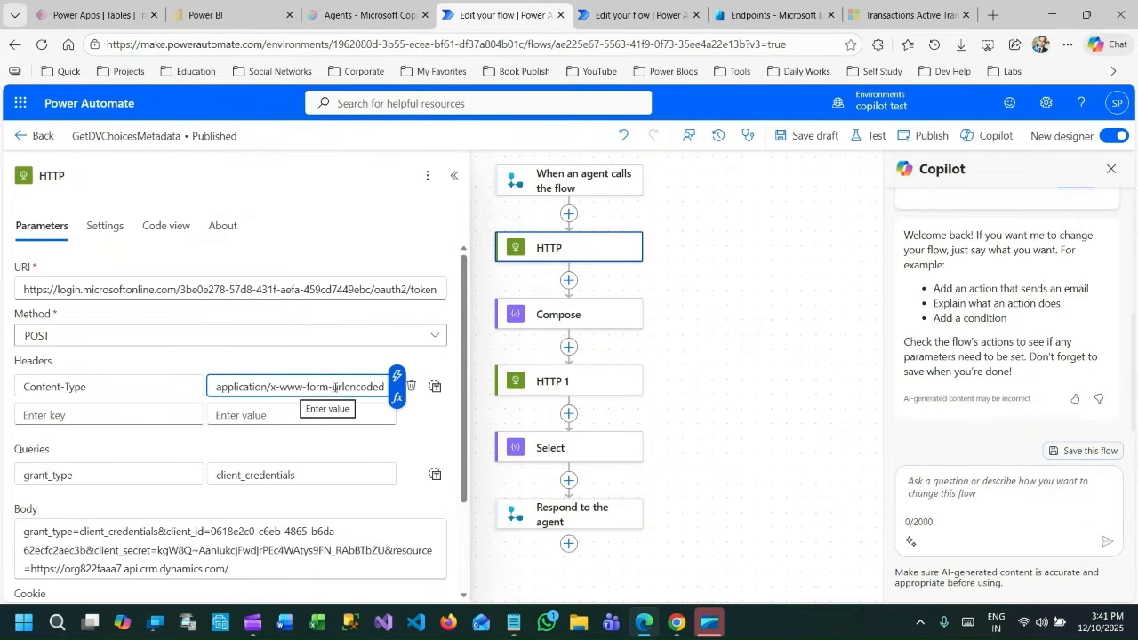
drag(228, 386, 372, 386)
click(88, 387)
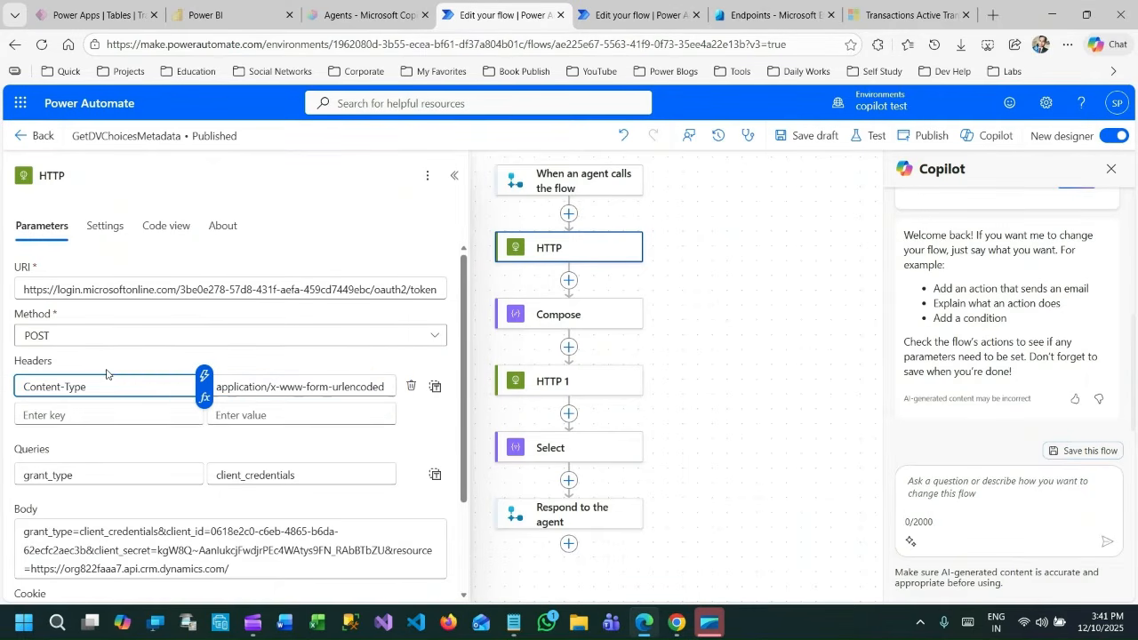
Examine the grant_type parameter with the value client_credentials in the HTTP action's queries and in its body.
scroll(62, 403, down, 1)
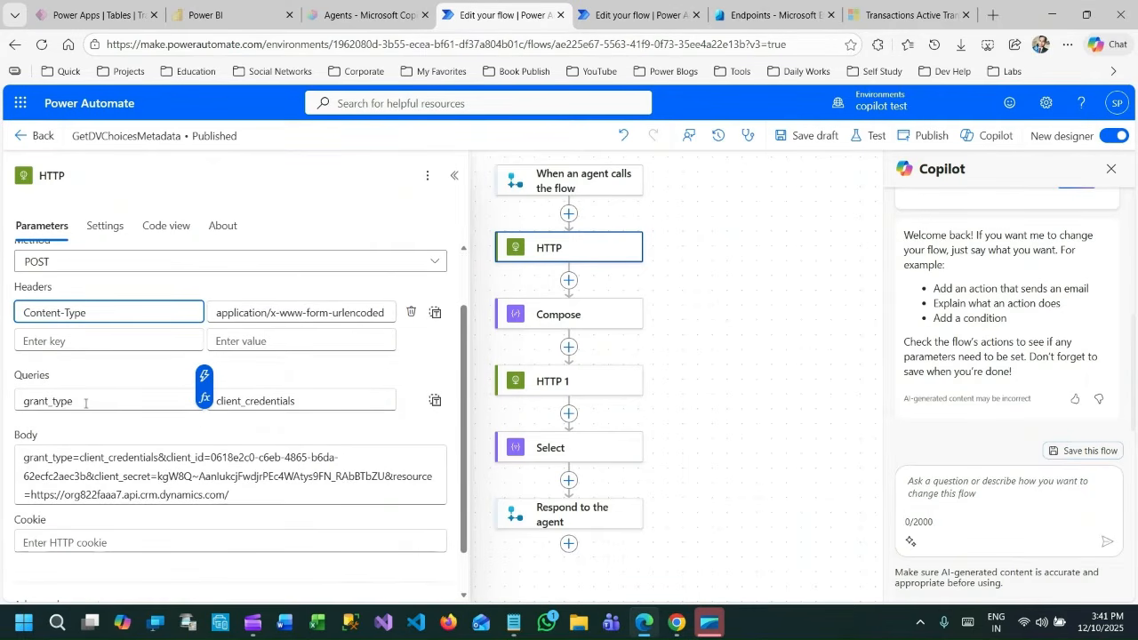
double_click(101, 408)
click(262, 400)
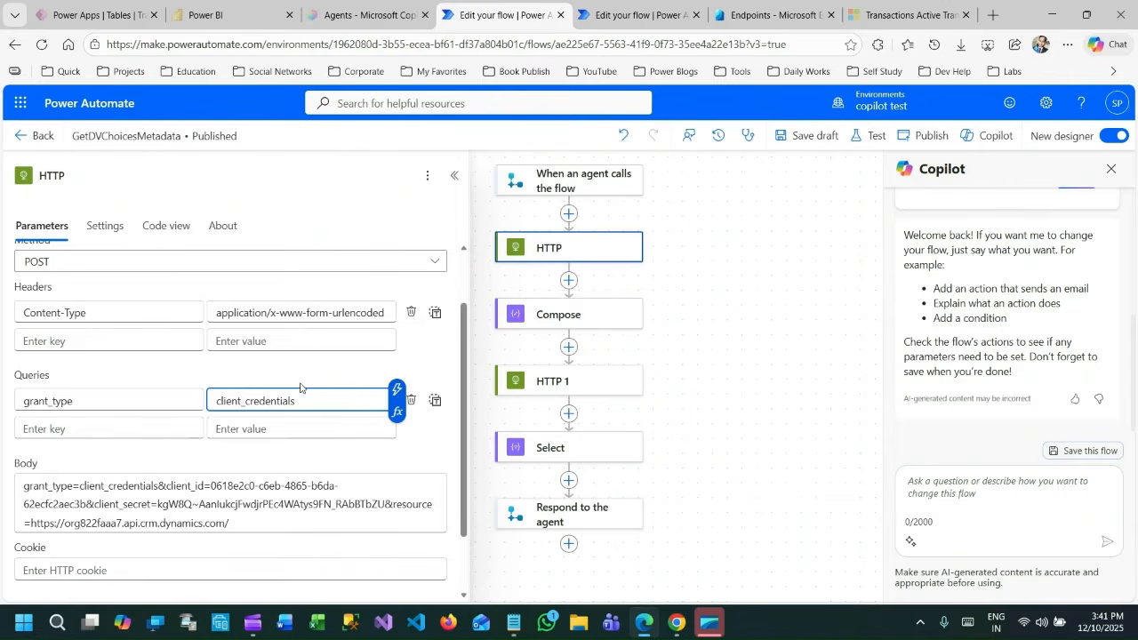
scroll(91, 405, down, 1)
click(31, 411)
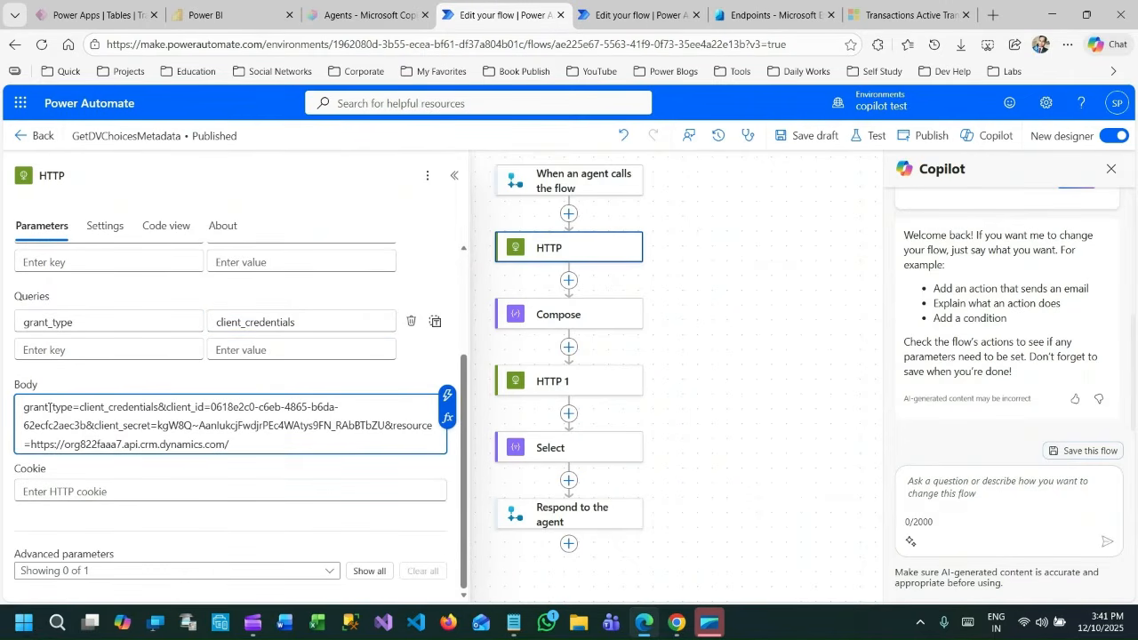
double_click(50, 406)
double_click(102, 406)
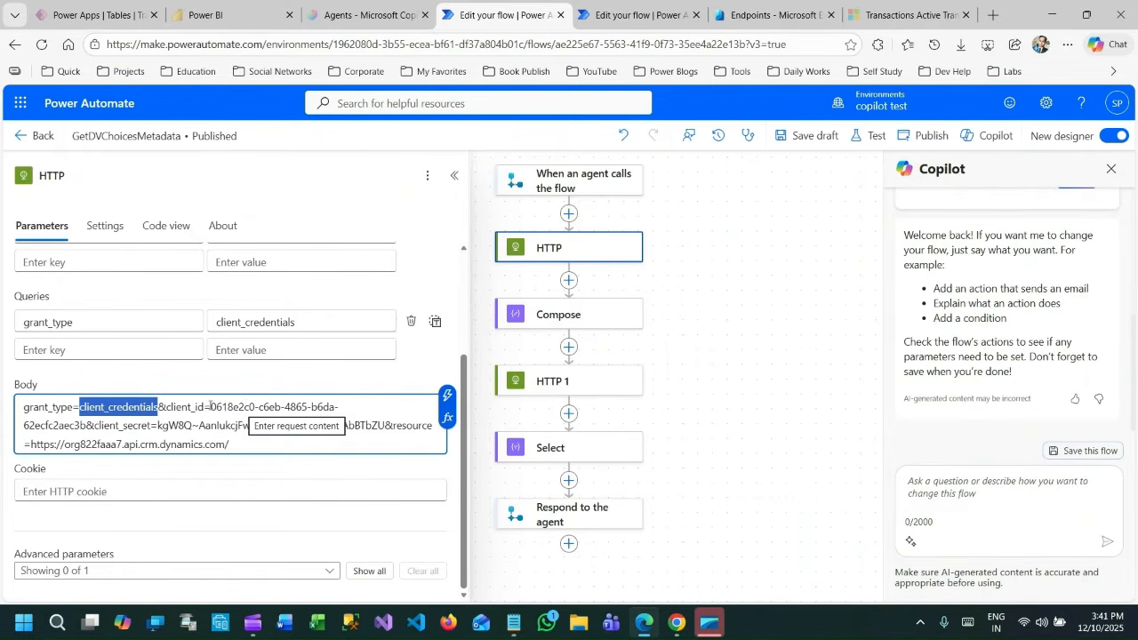
Highlight the client_id value in the HTTP body and the matching Application (client) ID in the app registration's Overview.
drag(211, 406, 346, 404)
click(787, 11)
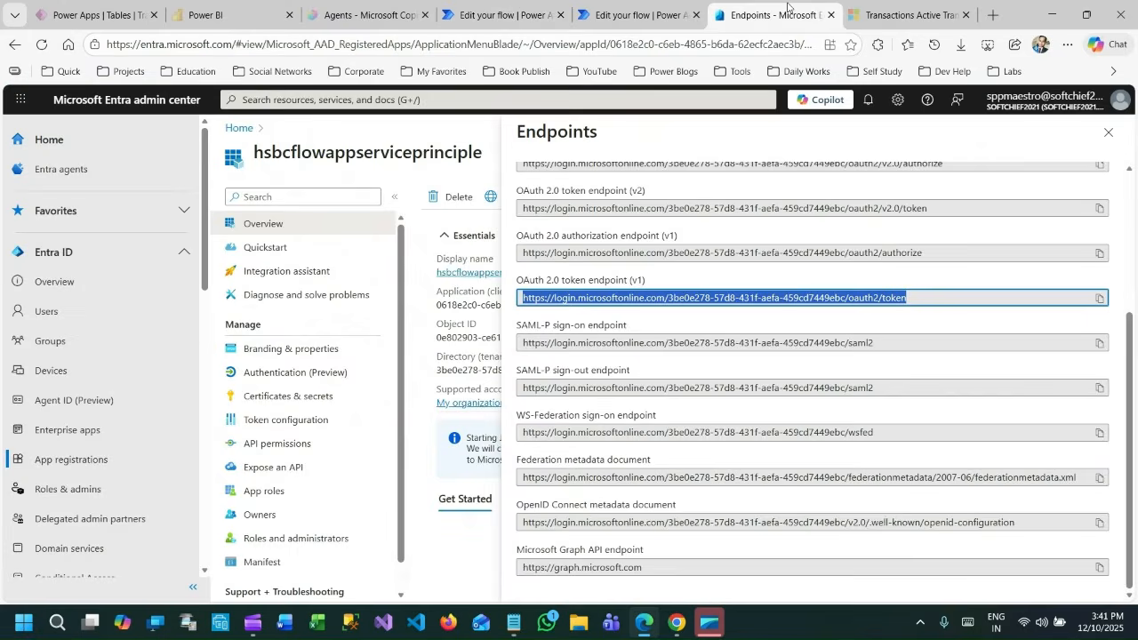
click(1107, 132)
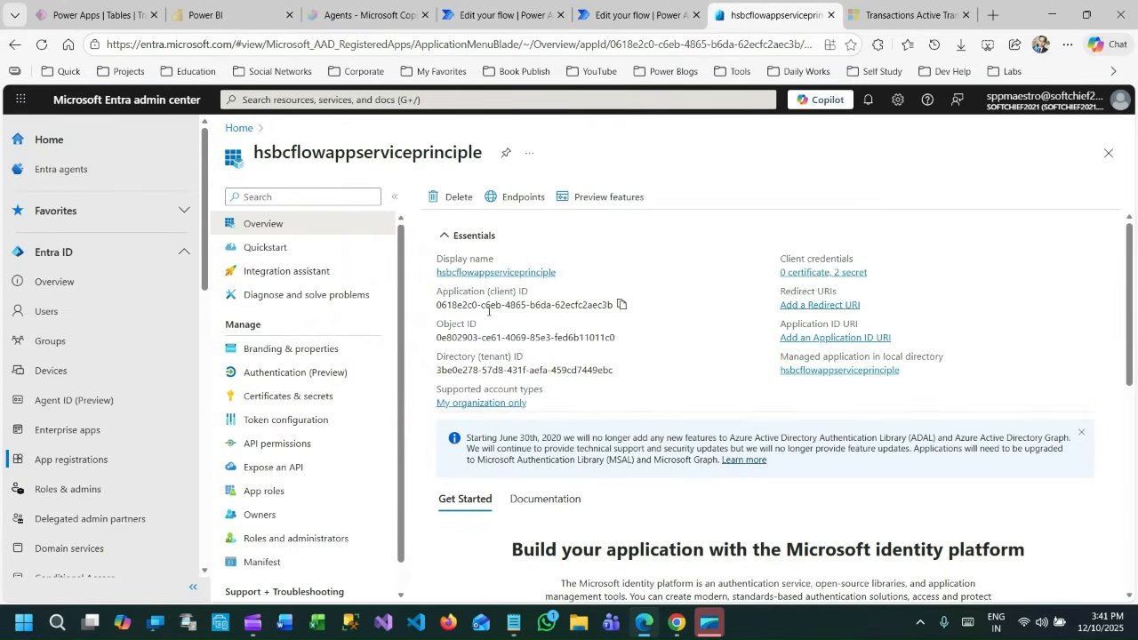
drag(457, 305, 612, 305)
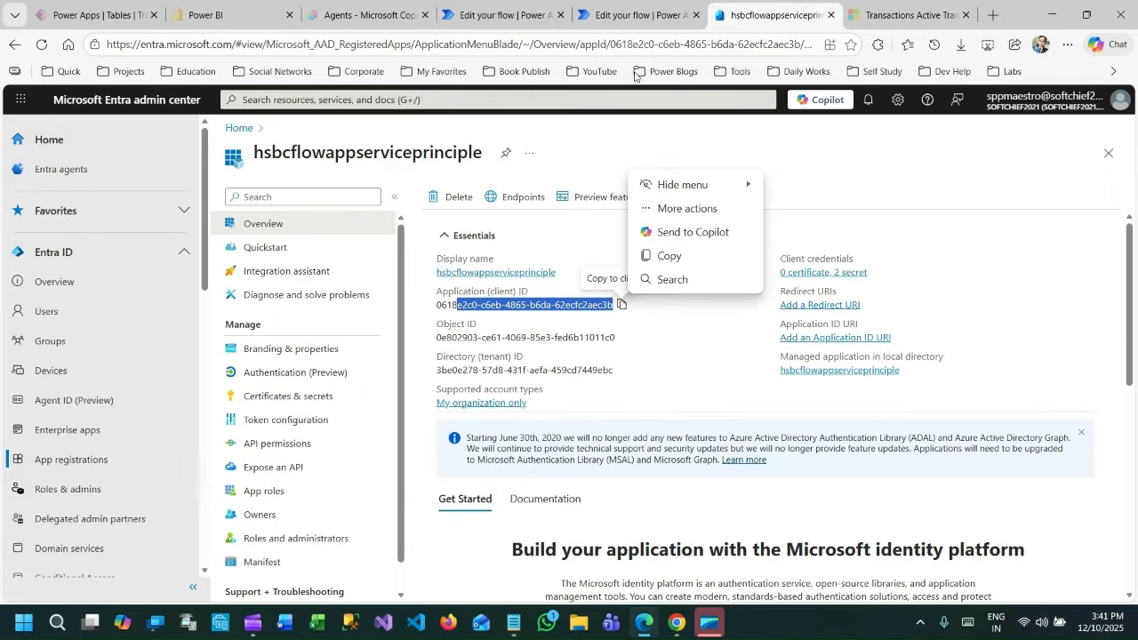
Highlight the client_secret parameter in the HTTP body and show the app registration's client secrets in the Entra admin center.
click(502, 5)
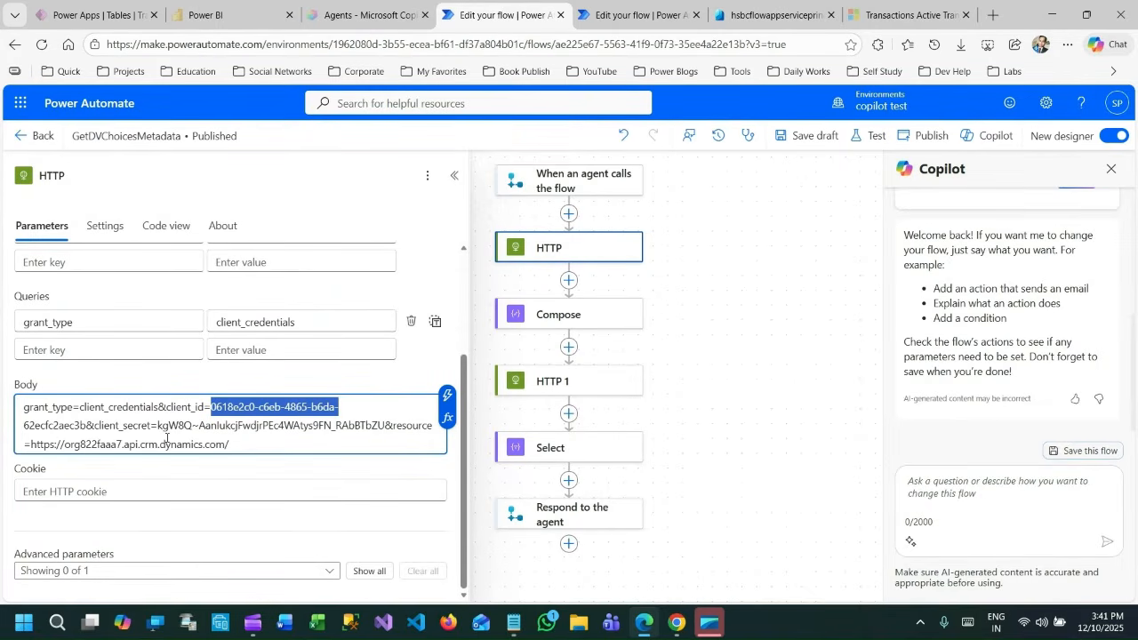
drag(95, 428, 152, 429)
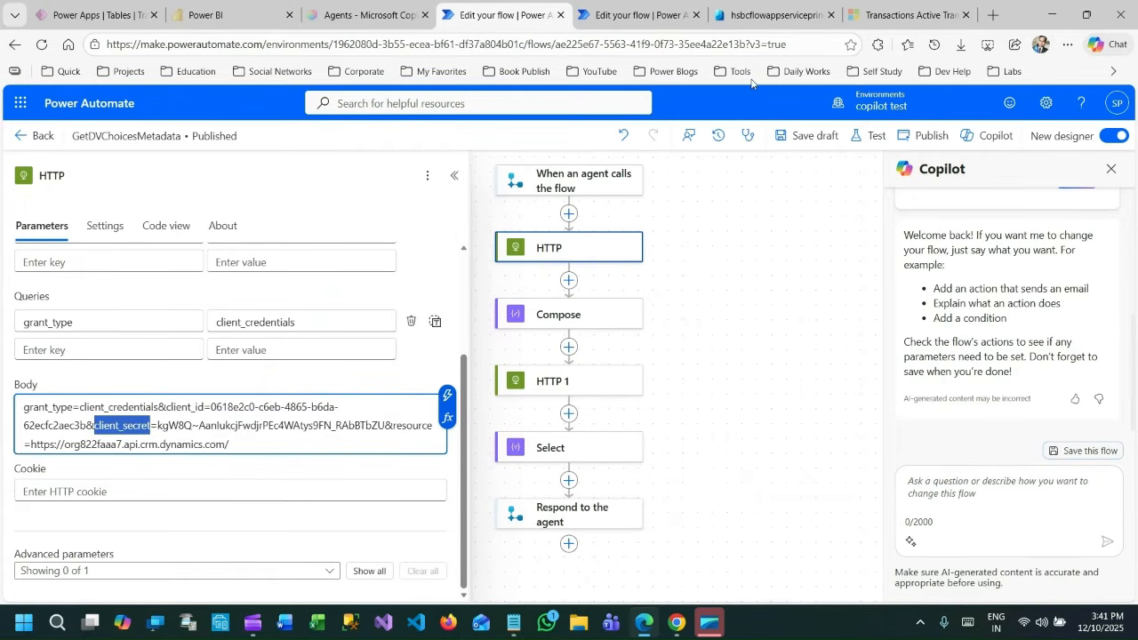
click(770, 15)
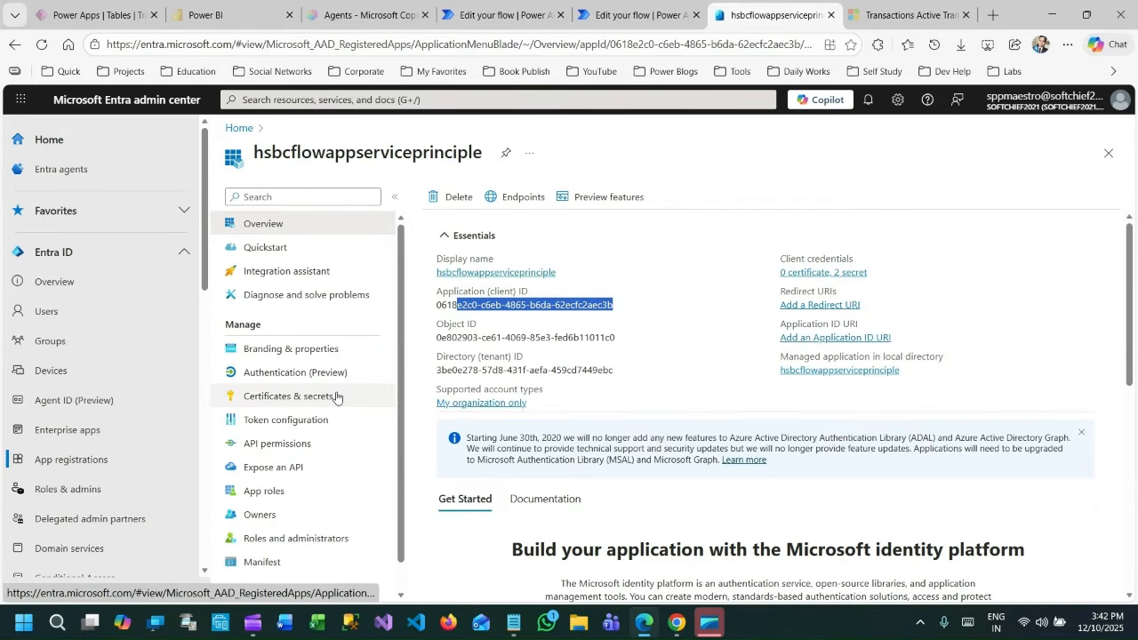
click(306, 397)
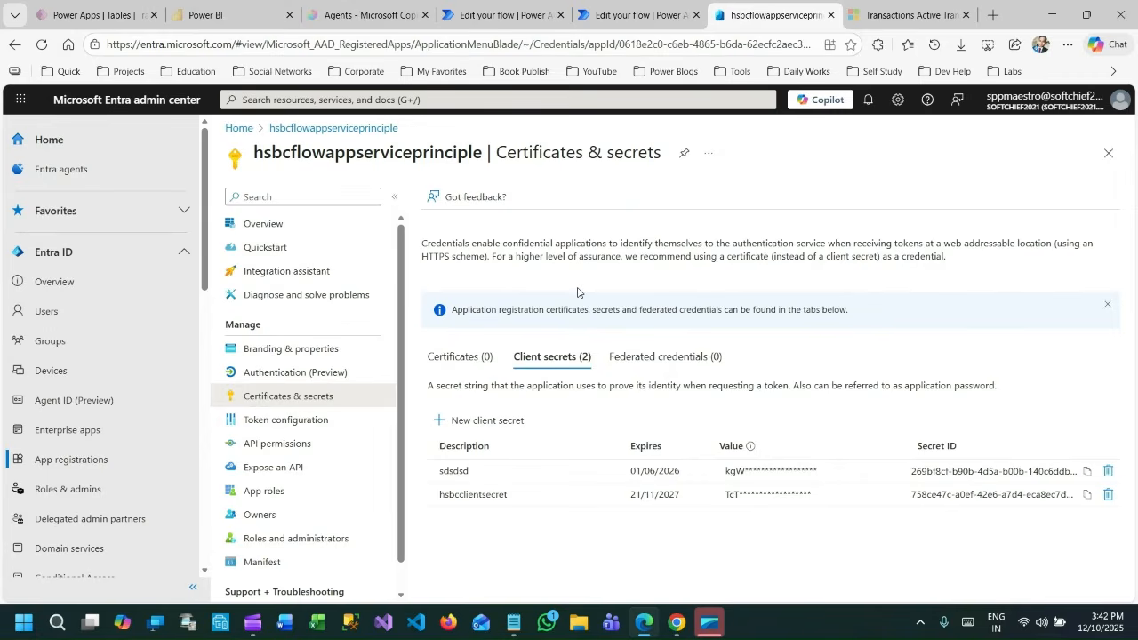
Return to the ChoiceMetadata flow and highlight grant_type, client_id, client_secret and the resource URL in the HTTP 1 body.
click(635, 15)
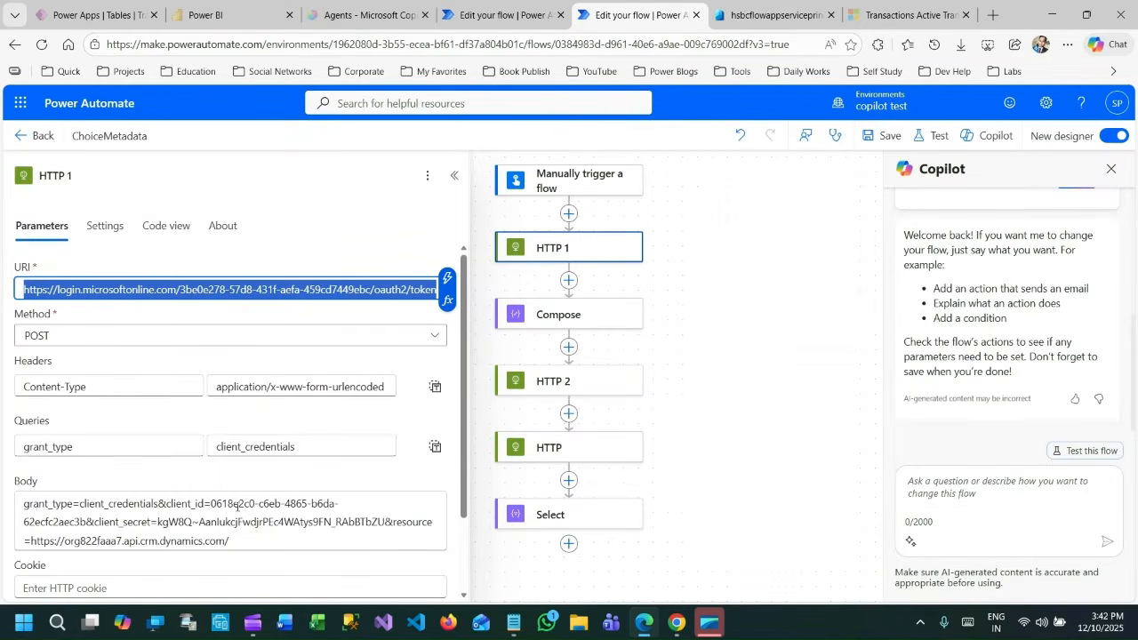
click(55, 501)
double_click(55, 503)
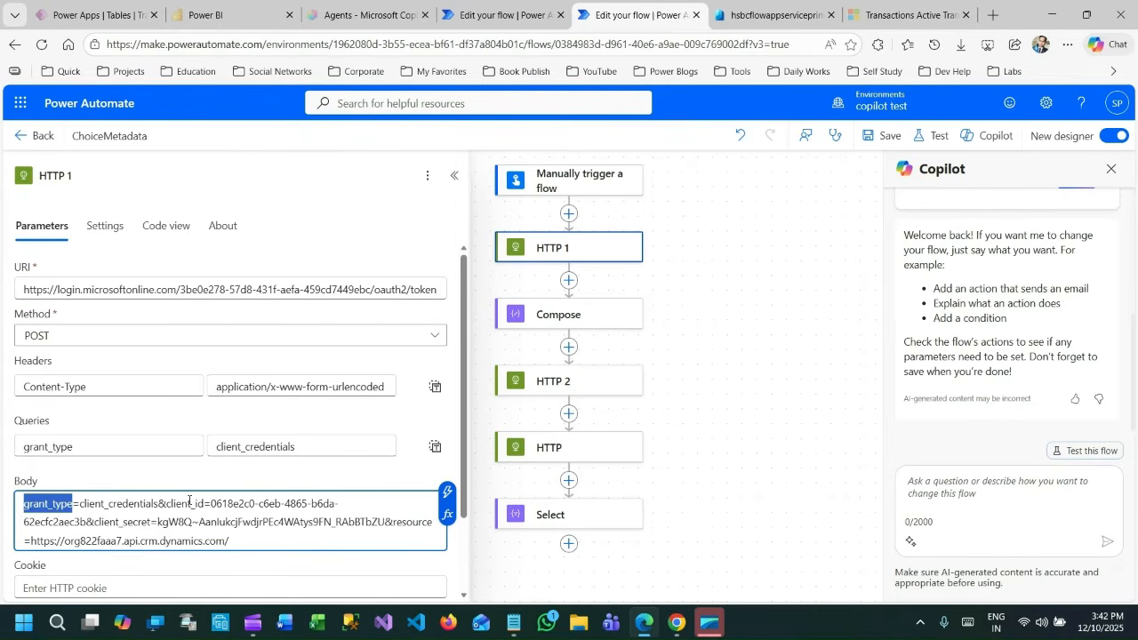
double_click(190, 503)
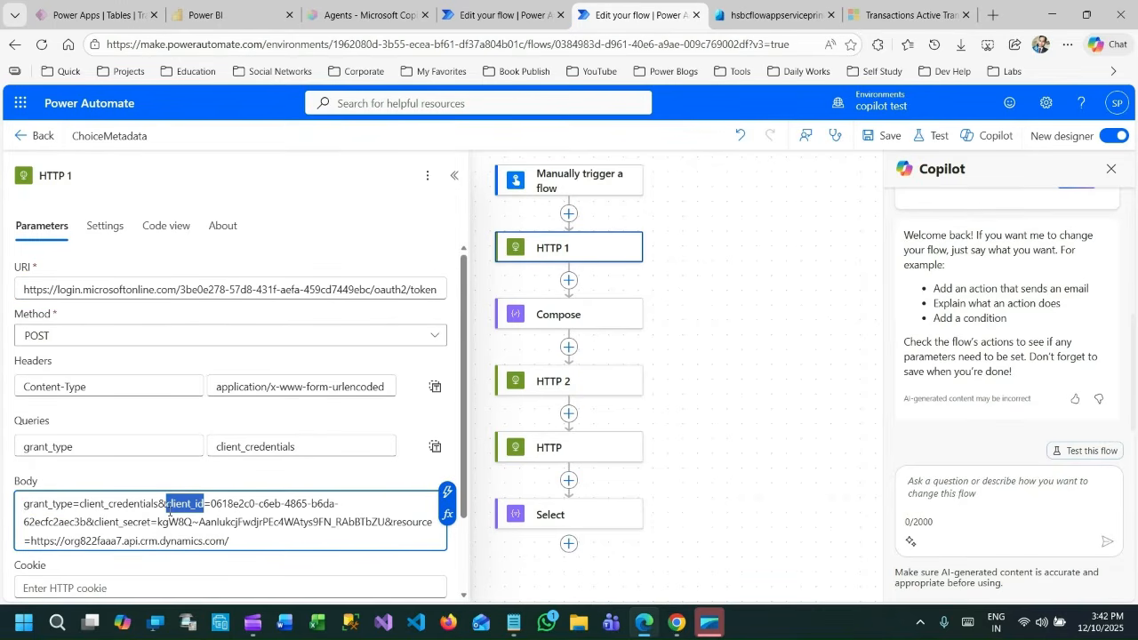
double_click(122, 522)
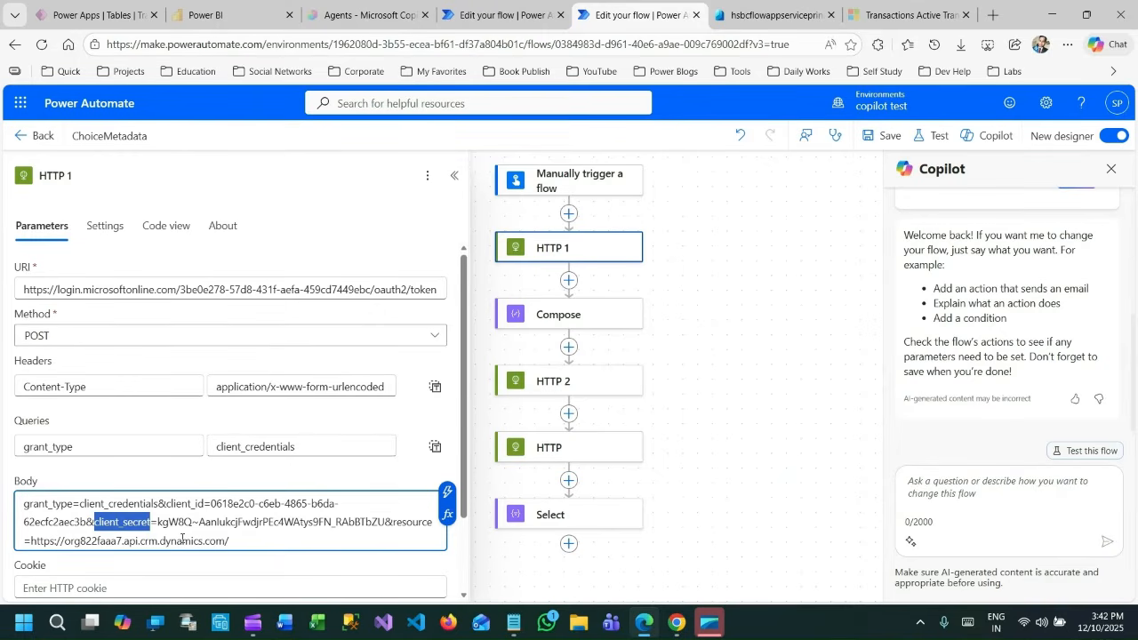
drag(230, 542, 30, 541)
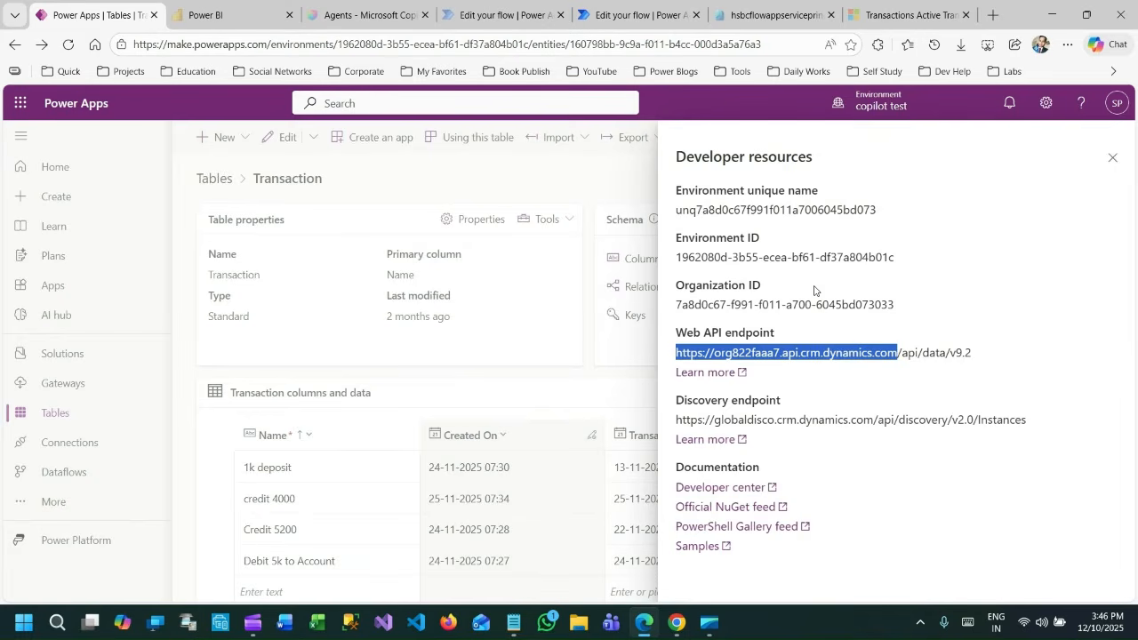
click(678, 350)
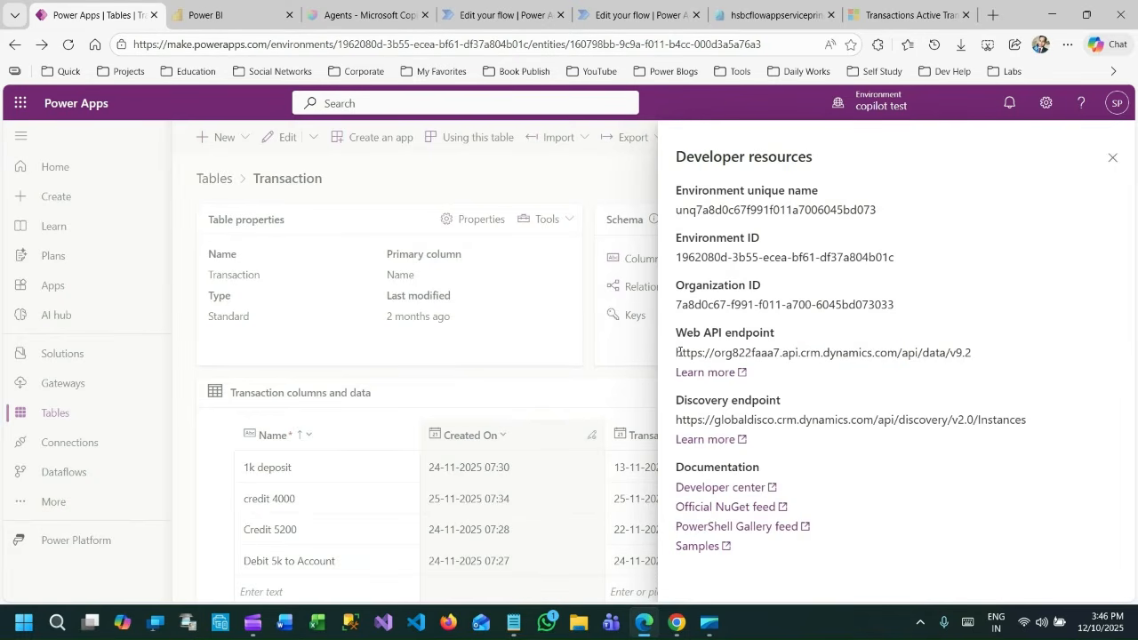
drag(680, 351, 708, 352)
click(674, 351)
drag(677, 351, 898, 350)
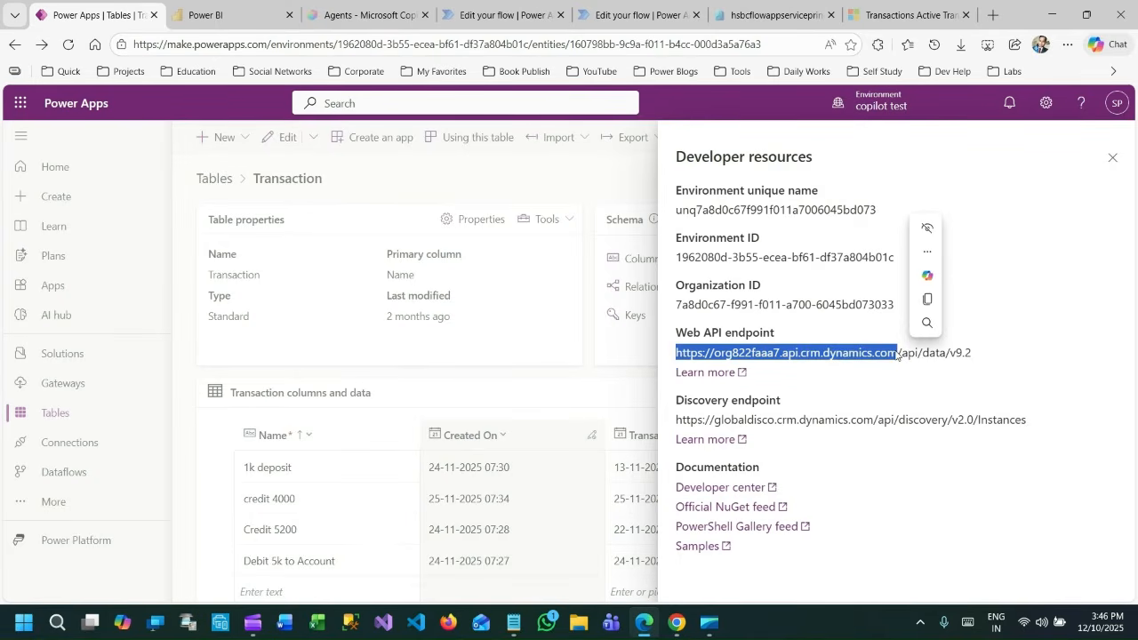
Return to the ChoiceMetadata flow and review the HTTP 1 action's URI, method, headers, queries and body.
click(598, 12)
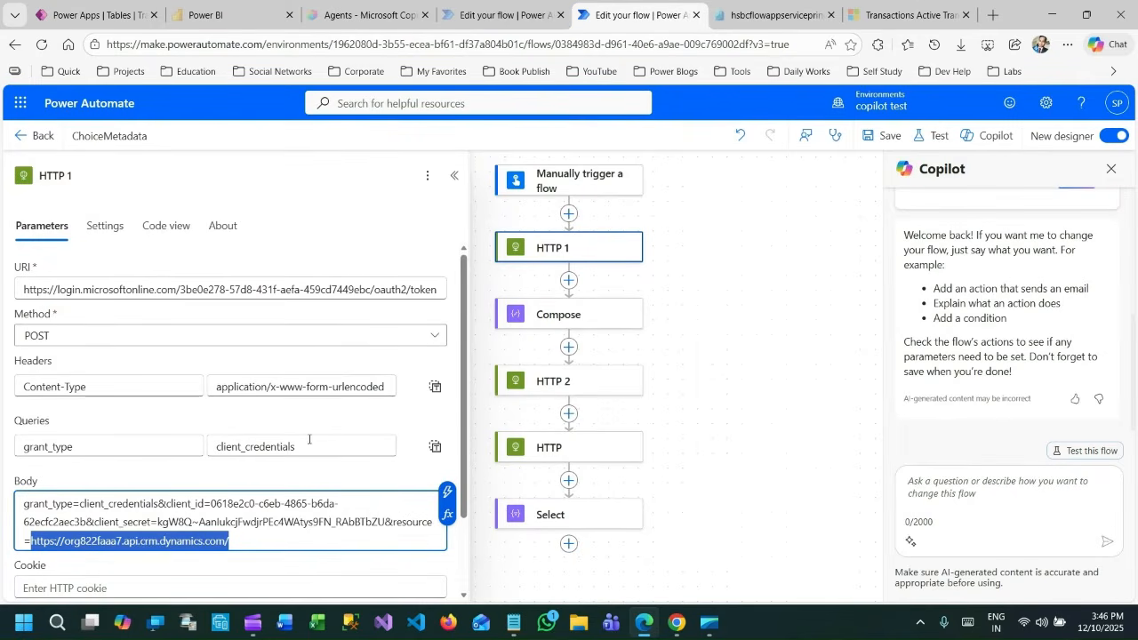
scroll(308, 439, down, 1)
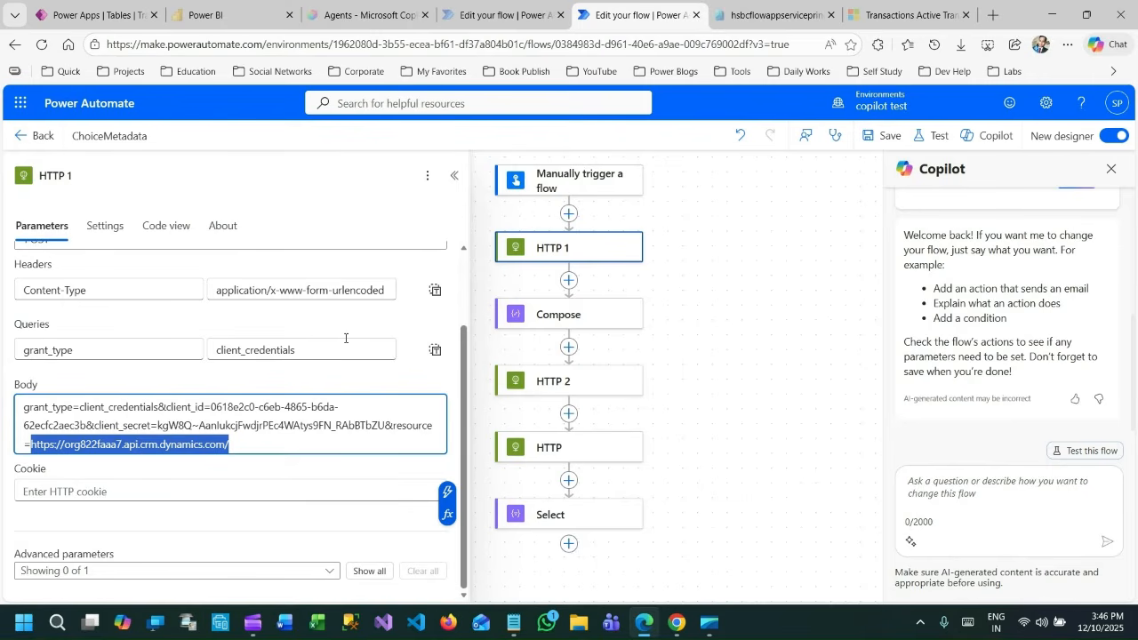
scroll(343, 340, up, 2)
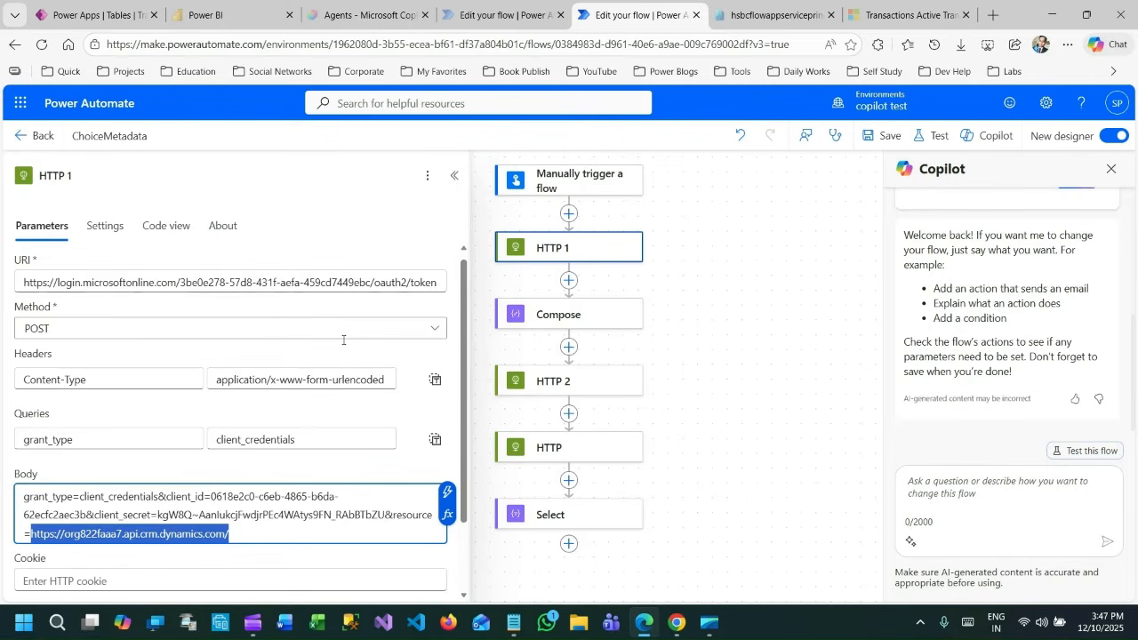
scroll(343, 342, up, 1)
scroll(343, 345, down, 2)
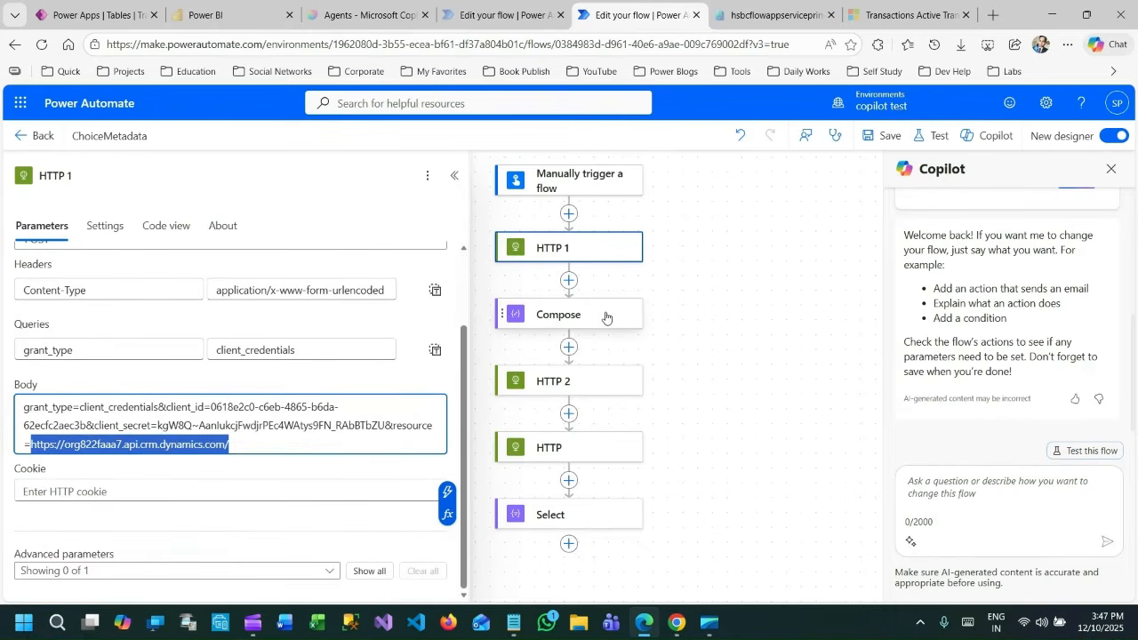
Open the Compose action and examine the expression behind its access_token input and the available dynamic content.
click(607, 318)
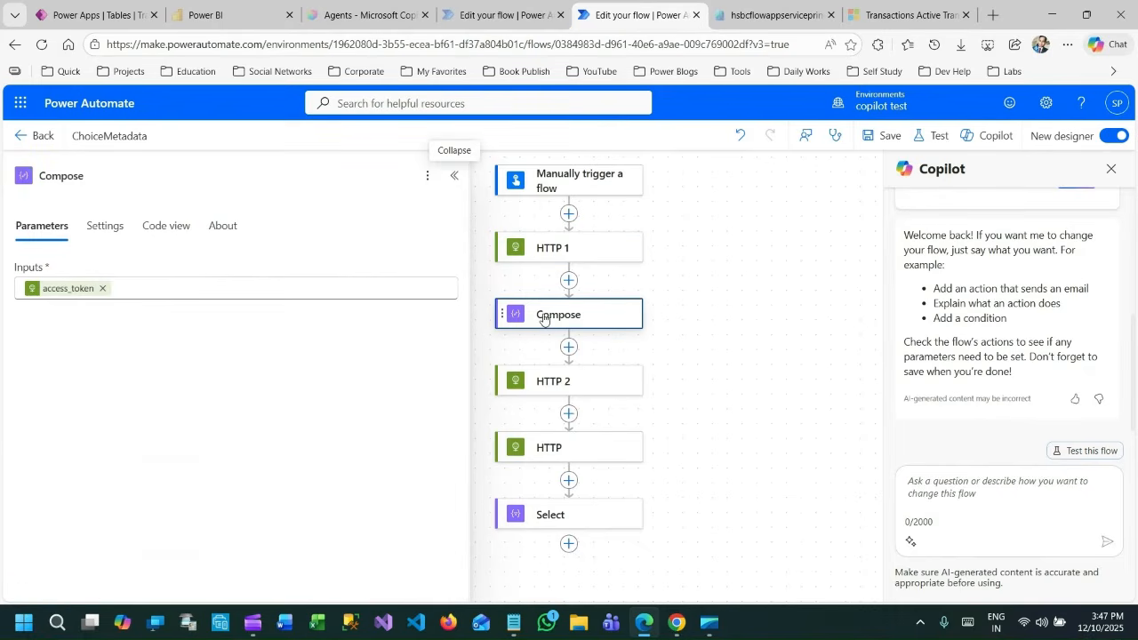
mouse_move(68, 295)
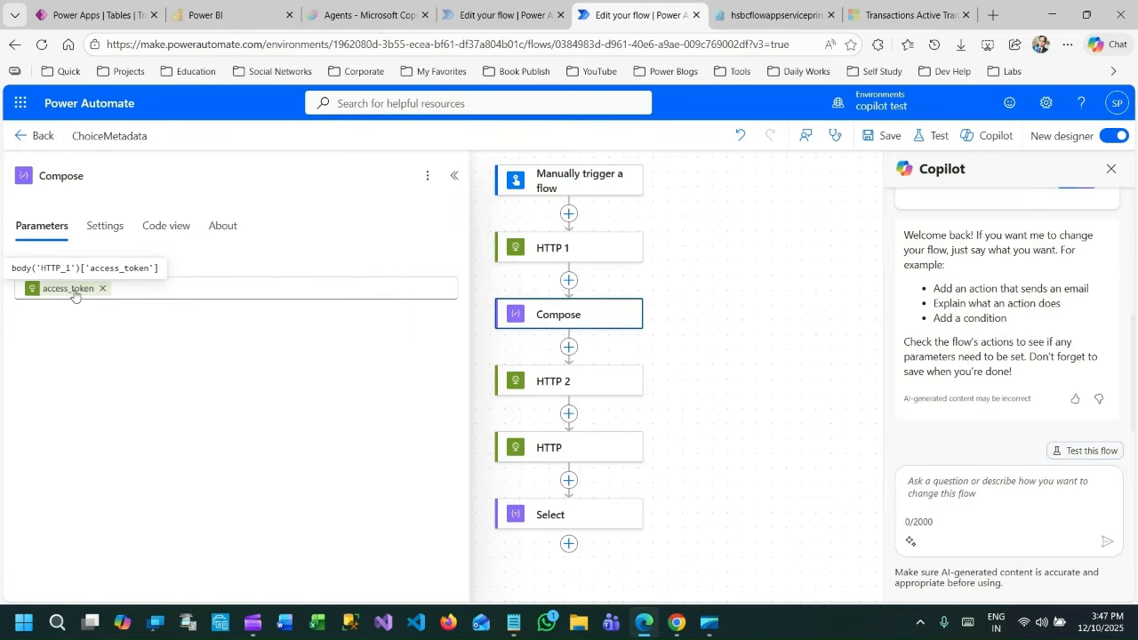
click(189, 291)
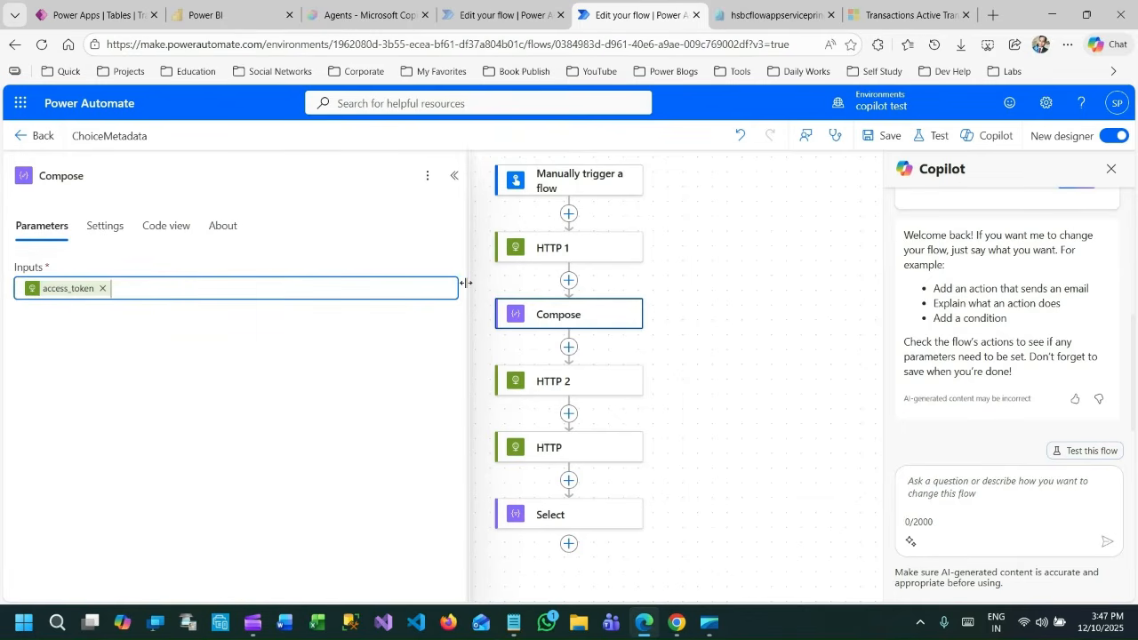
click(465, 282)
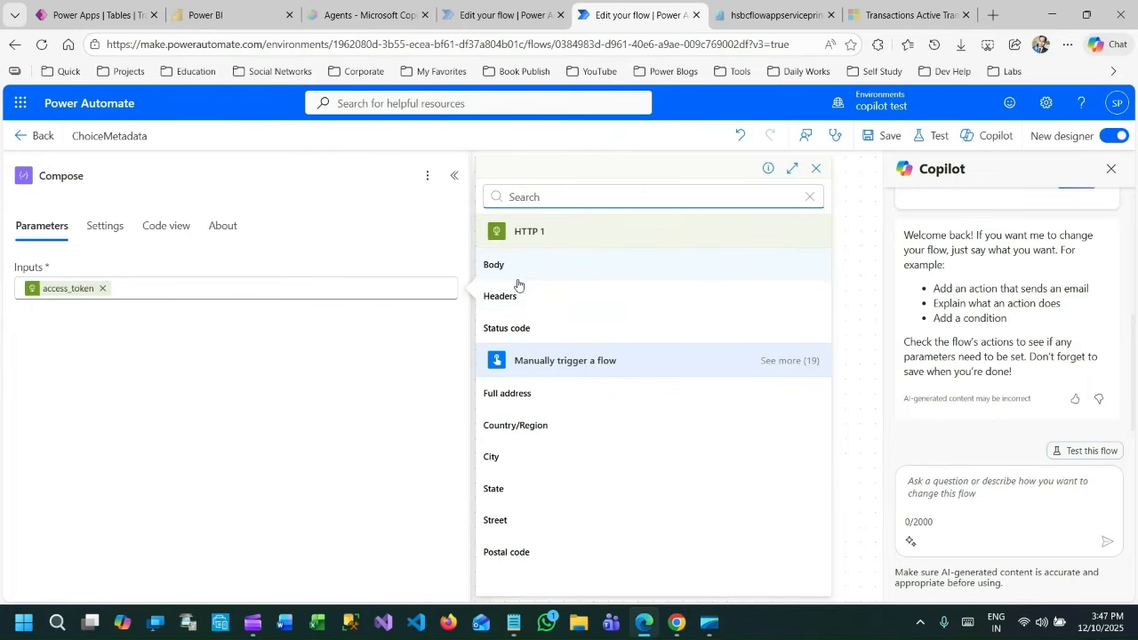
Draft the expression body('HTTP_1')['access_token'] for the Compose input from HTTP 1's Body output, and close the editor without adding it.
click(341, 287)
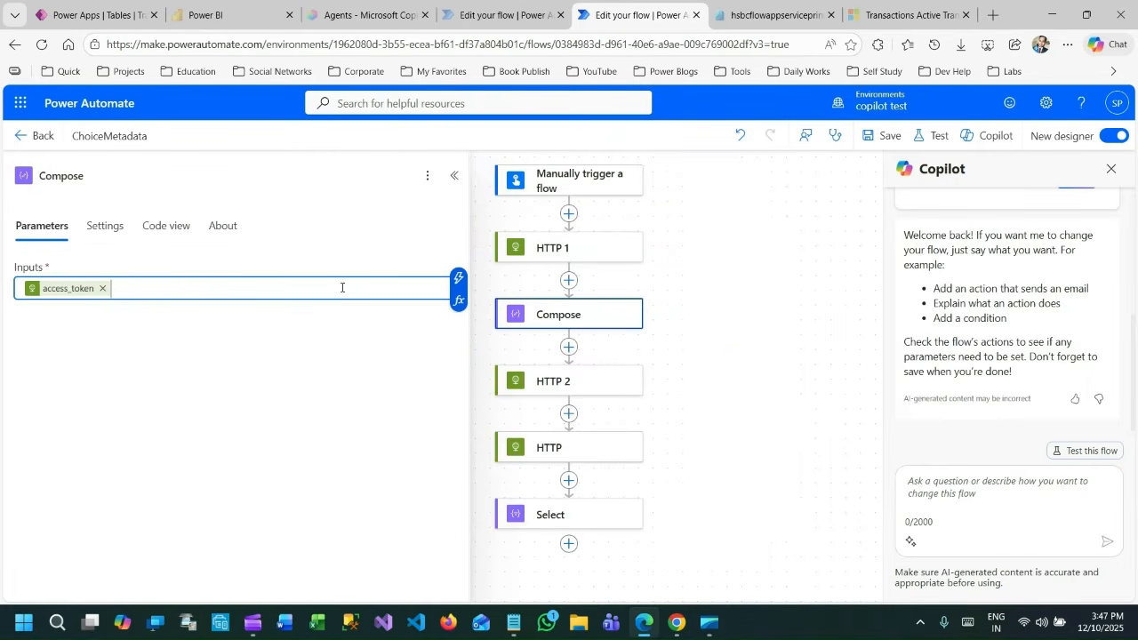
click(459, 300)
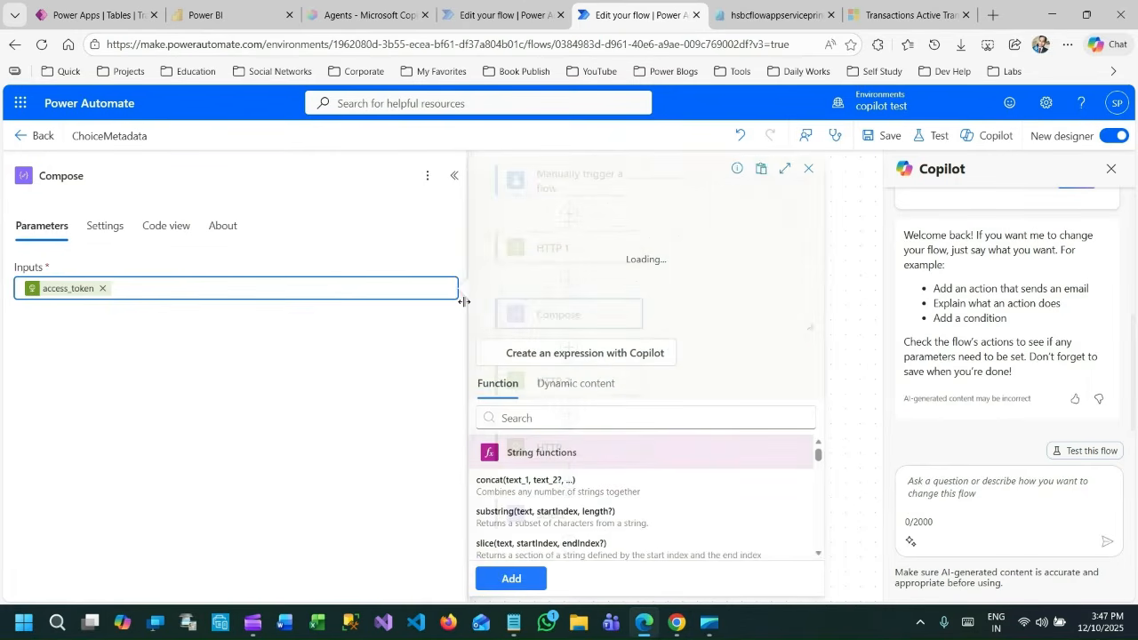
click(570, 393)
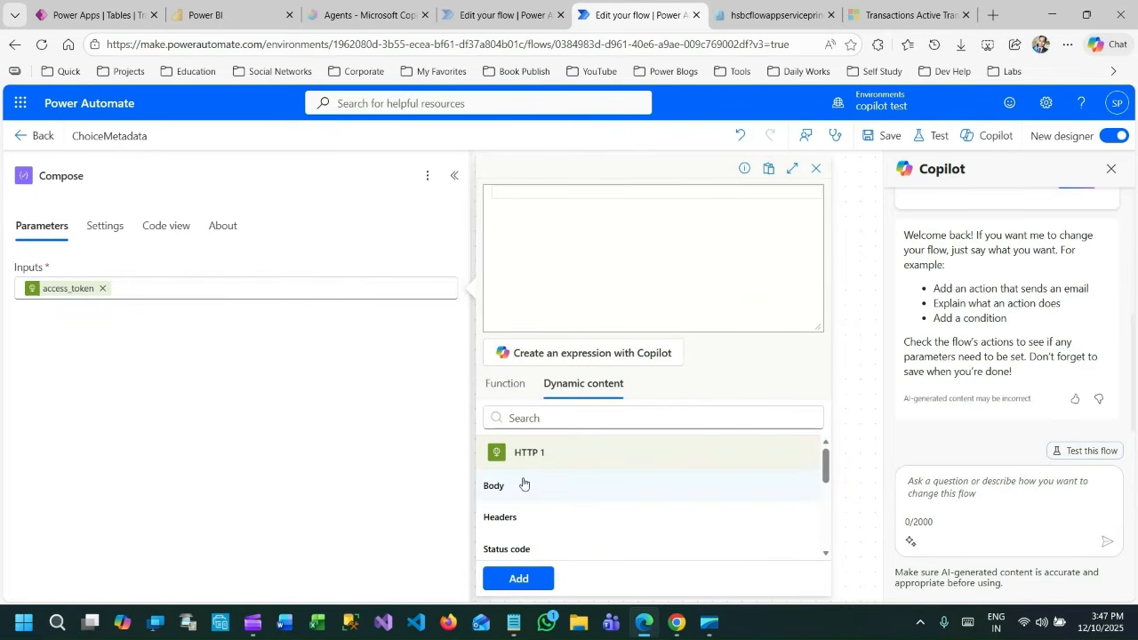
click(522, 484)
text([])
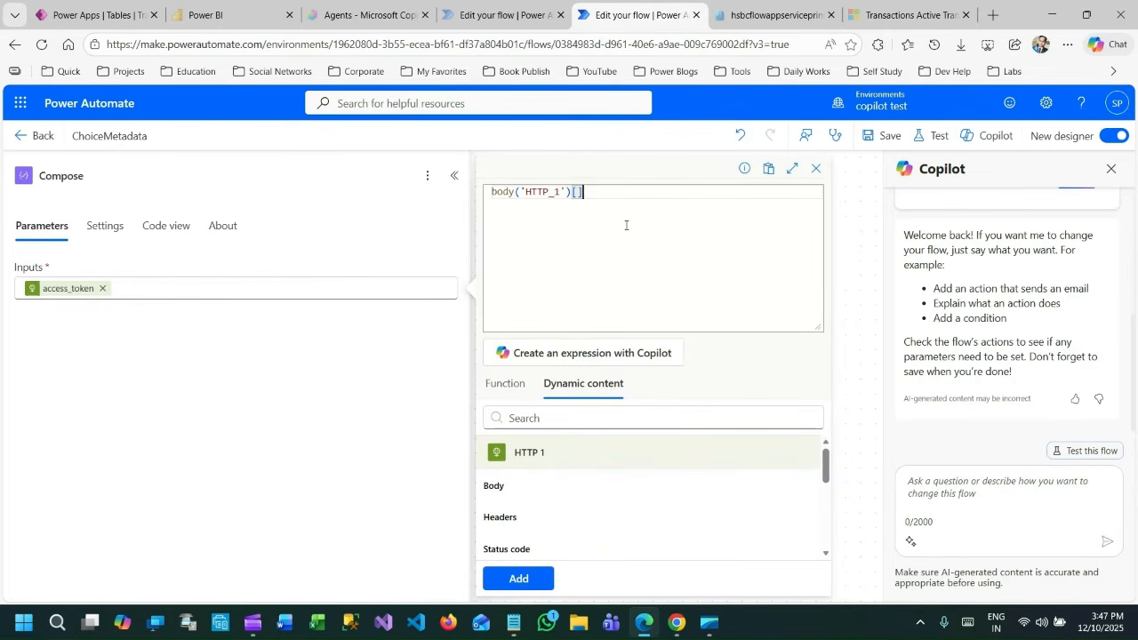
text('to)
key(BackSpace)
text(o)
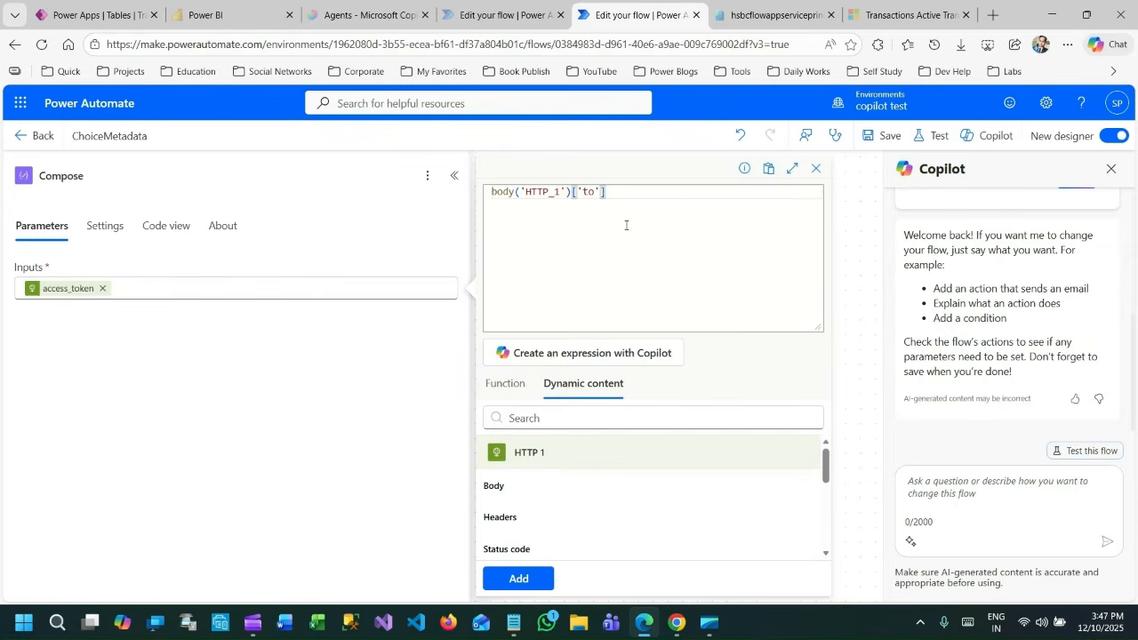
key(BackSpace)
key(BackSpace)
text(cess)
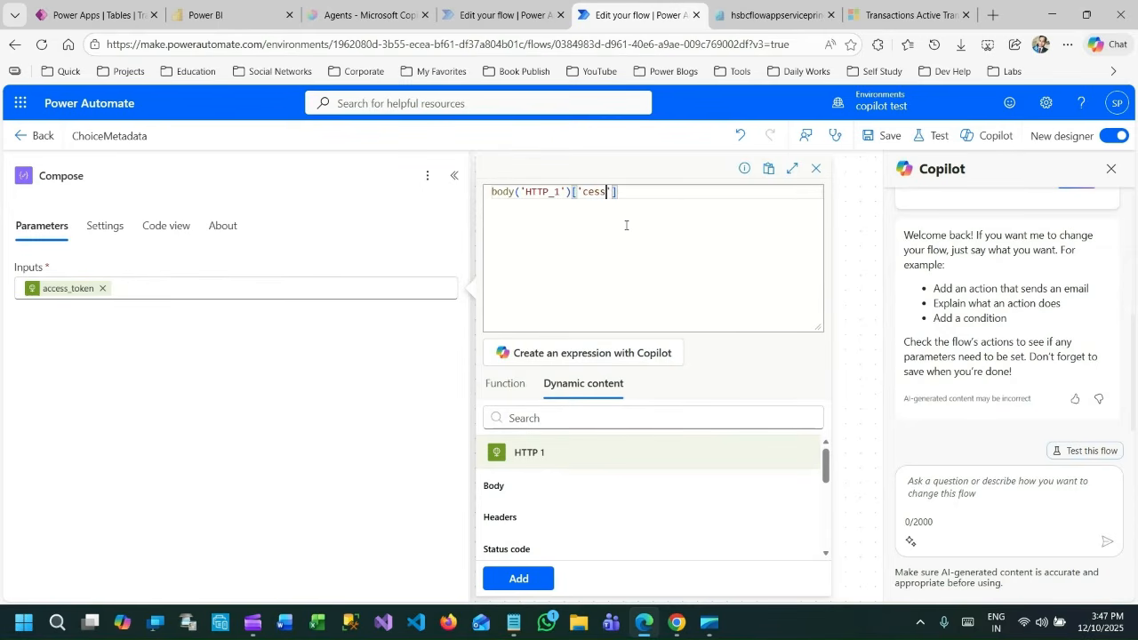
key(BackSpace)
key(BackSpace)
key(BackSpace)
key(BackSpace)
text(access_toekn)
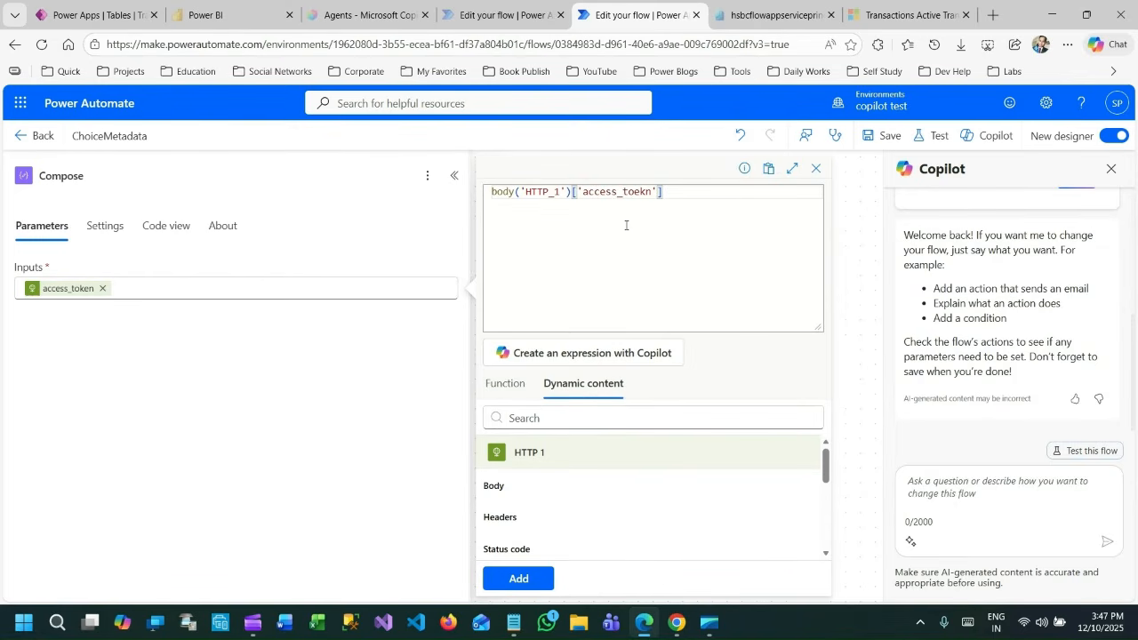
key(BackSpace)
key(BackSpace)
key(BackSpace)
text(ken)
click(815, 168)
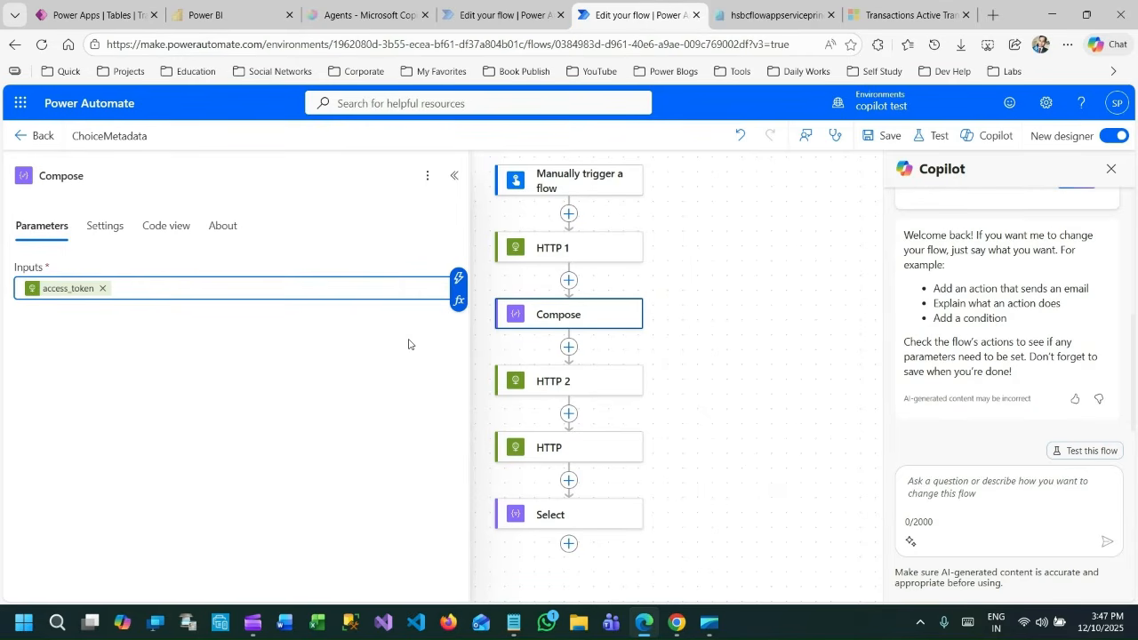
click(571, 386)
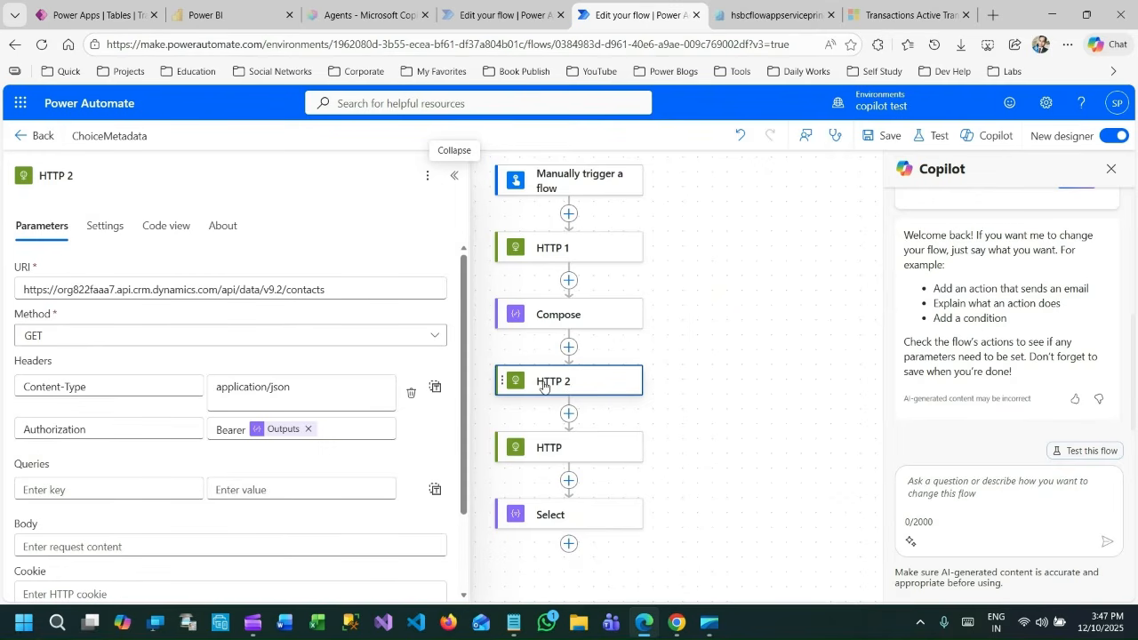
drag(334, 298, 87, 294)
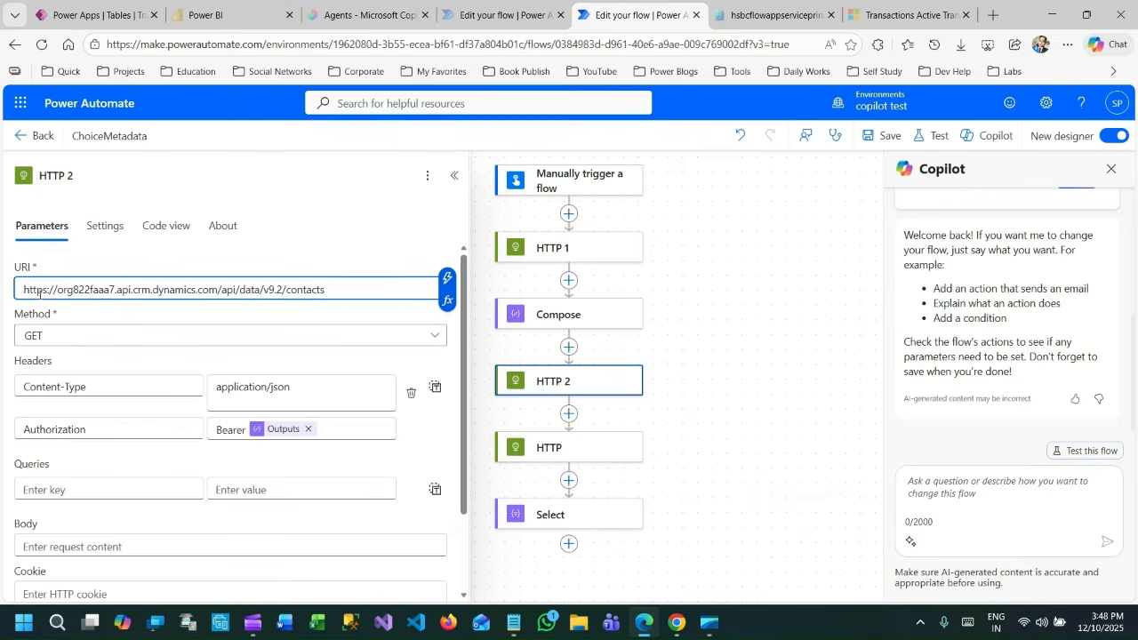
drag(24, 290, 219, 292)
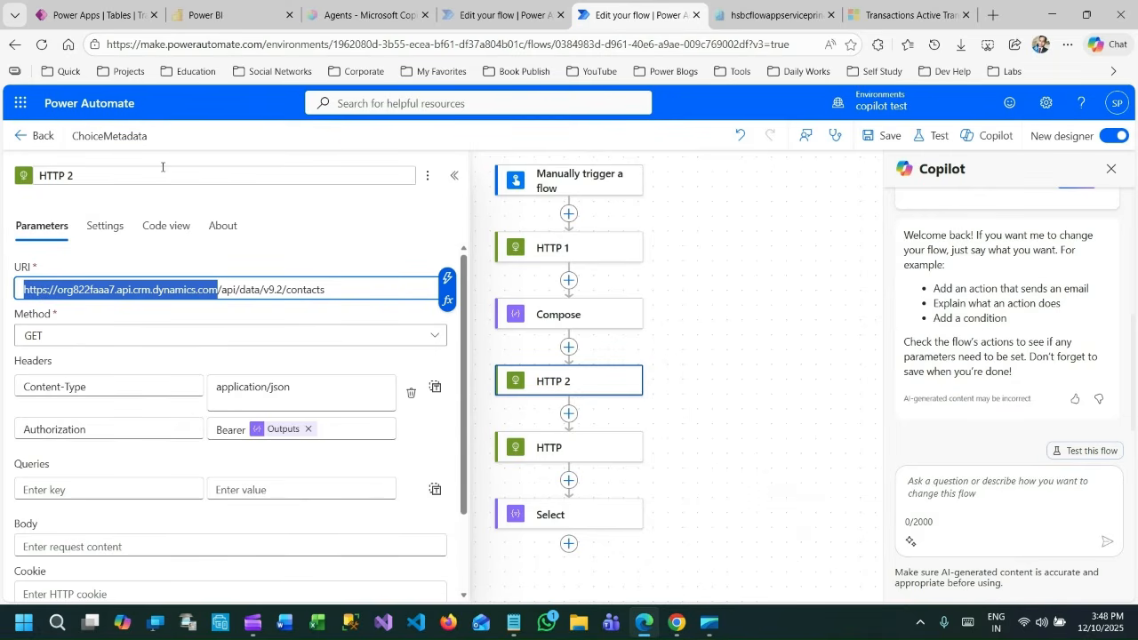
Switch to Power Apps and highlight the full Web API endpoint ending in /api/data/v9.2 in the Developer resources.
click(114, 12)
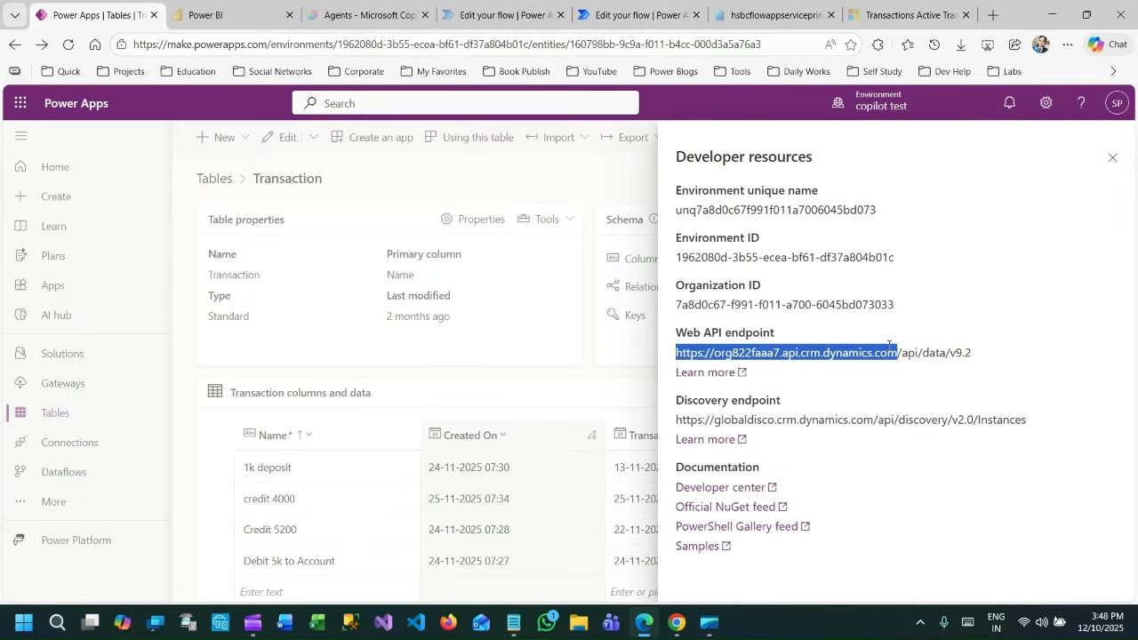
click(997, 359)
drag(997, 359, 677, 353)
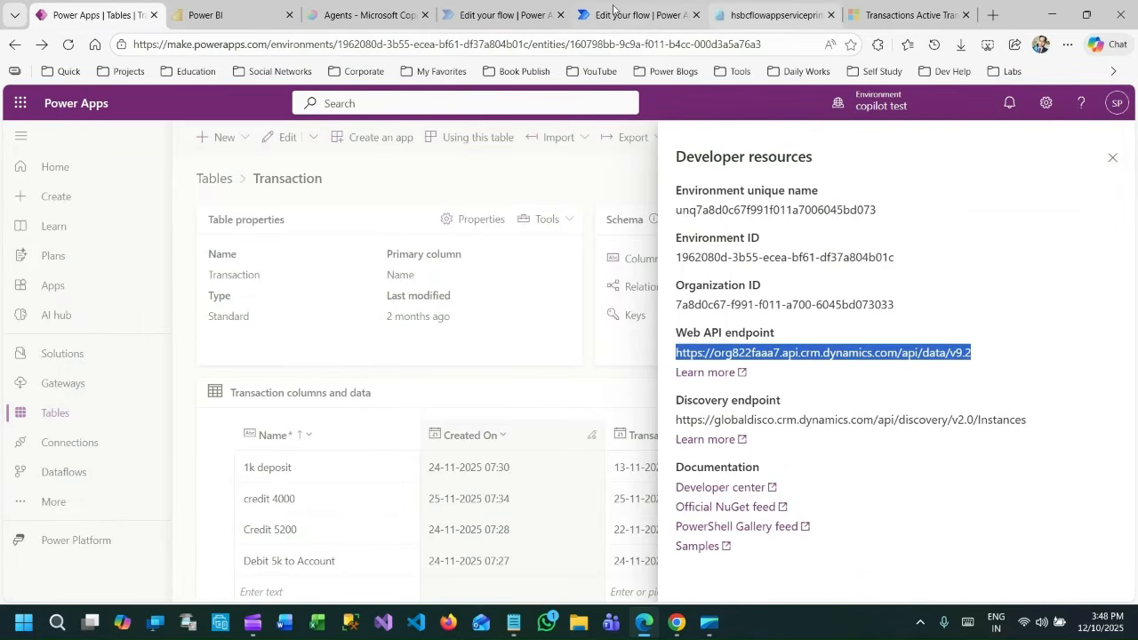
Return to the flow and highlight the Web API endpoint and the contacts table name in HTTP 2's URI.
click(614, 13)
click(232, 290)
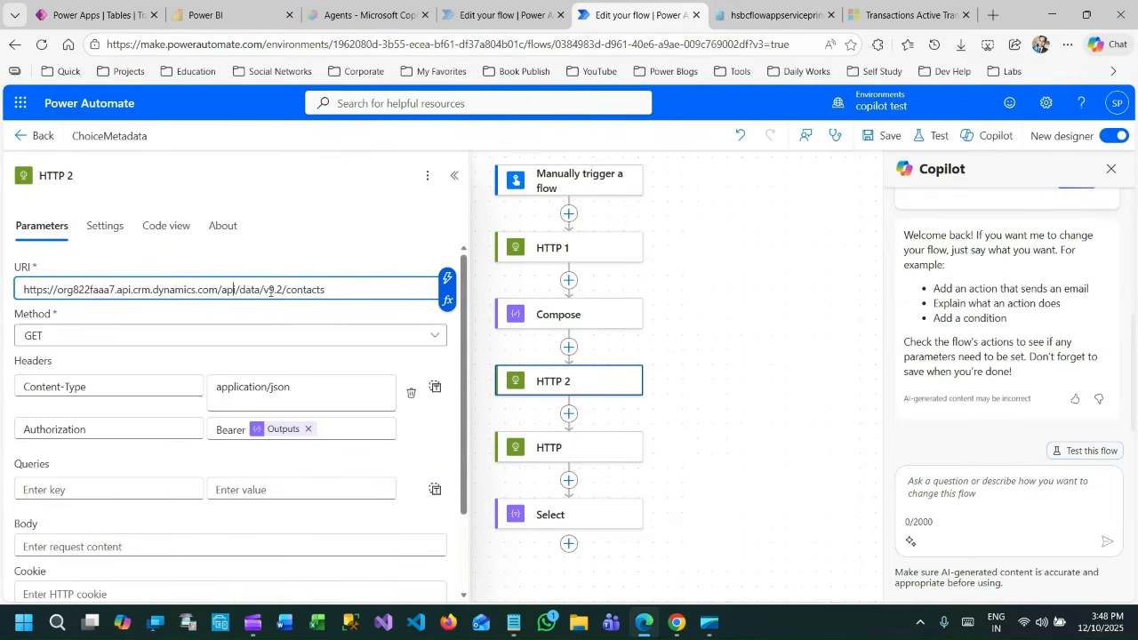
drag(283, 290, 22, 289)
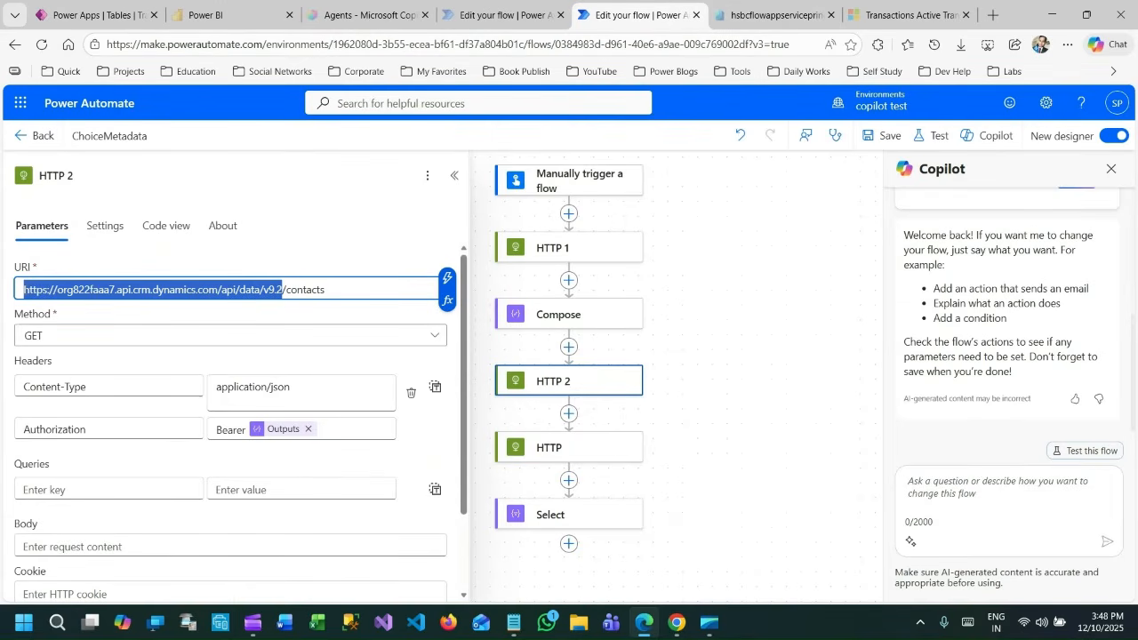
drag(285, 290, 344, 288)
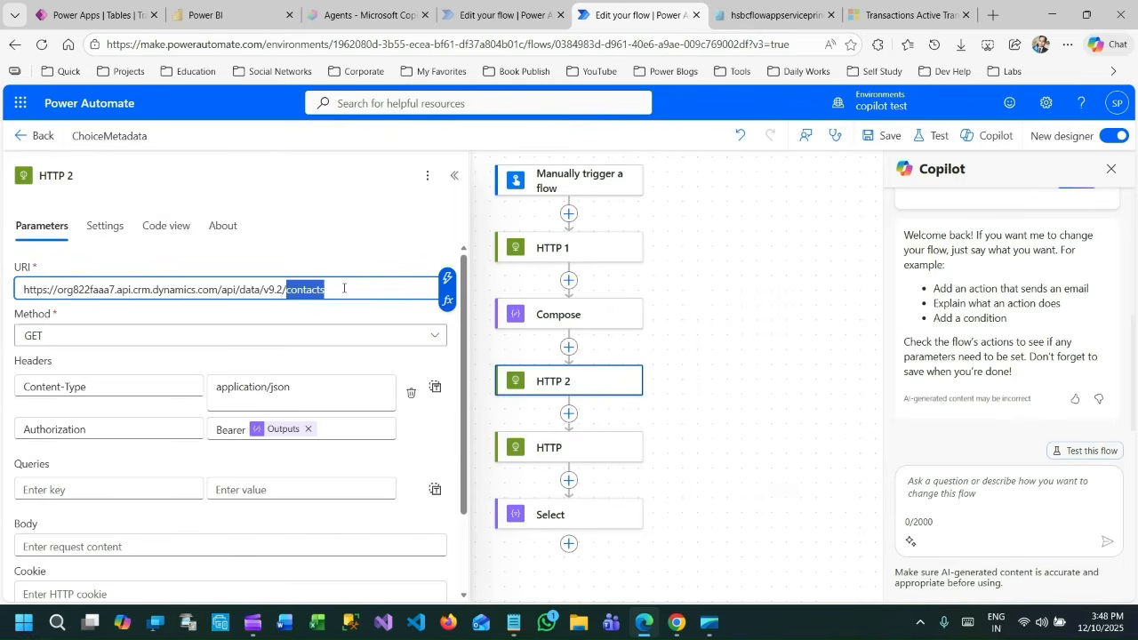
click(344, 288)
Point out HTTP 2's request method and remove the empty line after application/json in its Content-Type header value.
drag(24, 313, 65, 317)
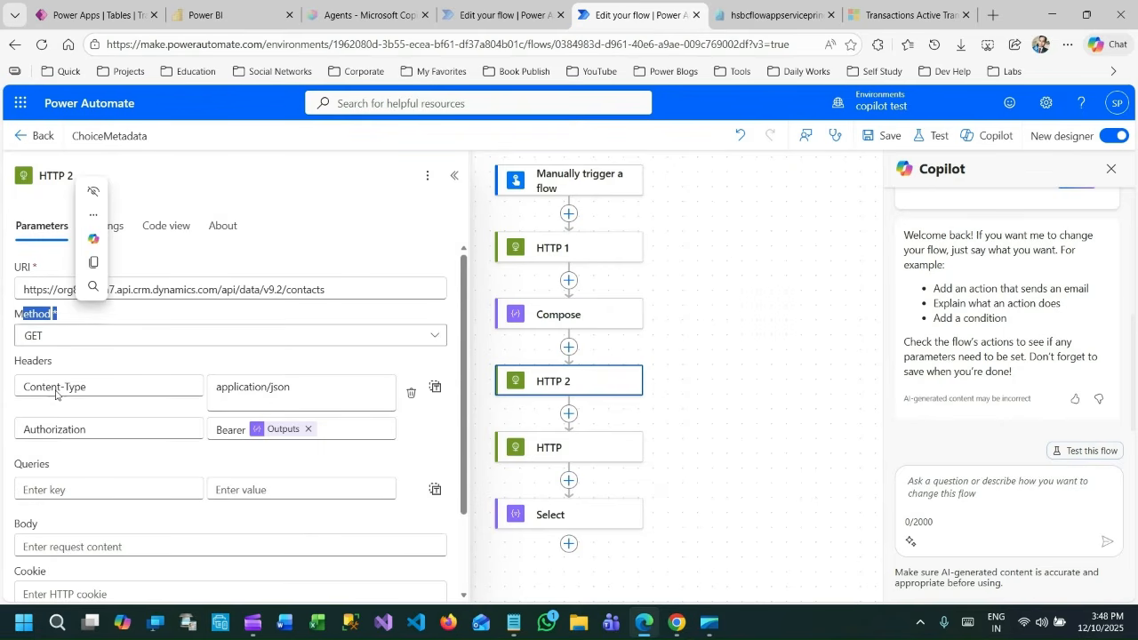
click(272, 387)
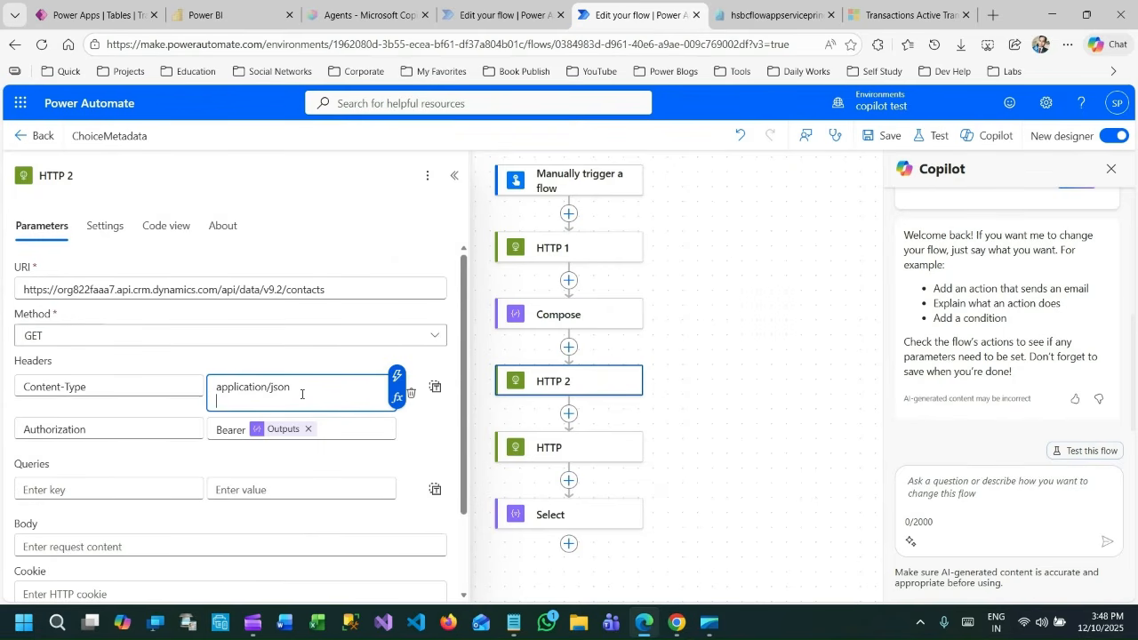
key(BackSpace)
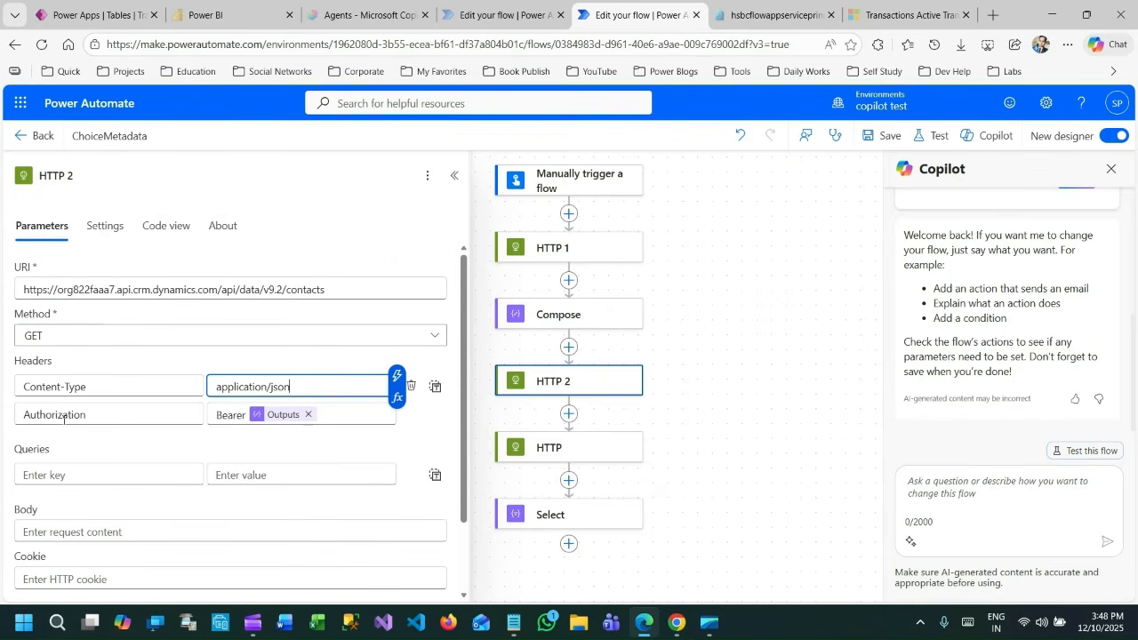
Examine HTTP 2's Authorization header with its Bearer prefix and locate the Compose Outputs in the dynamic content.
double_click(93, 424)
click(116, 440)
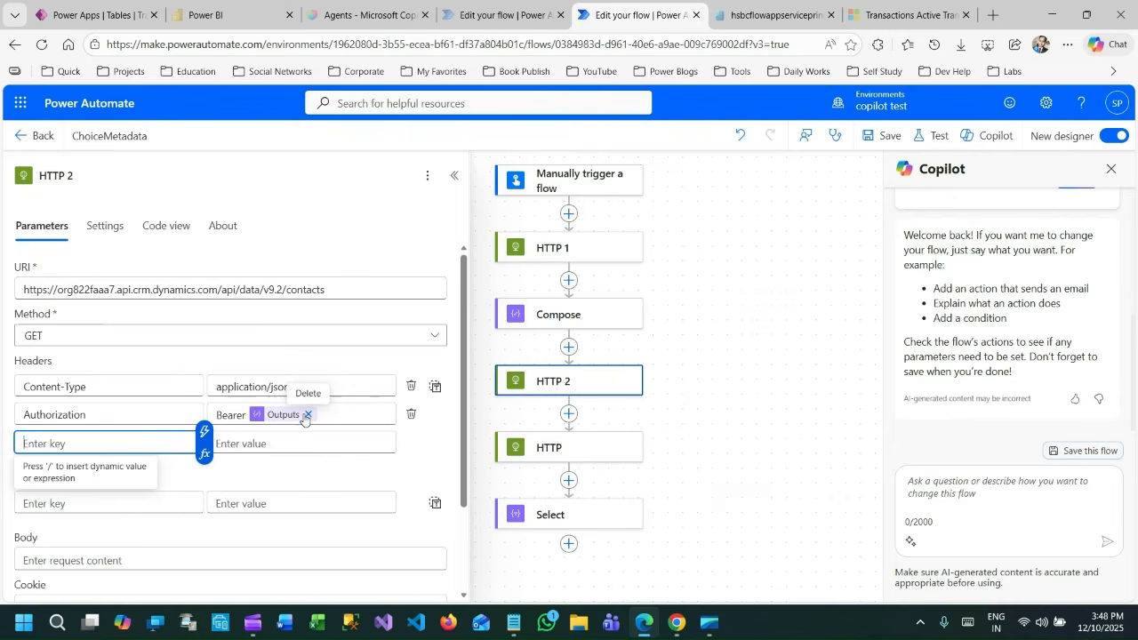
click(365, 407)
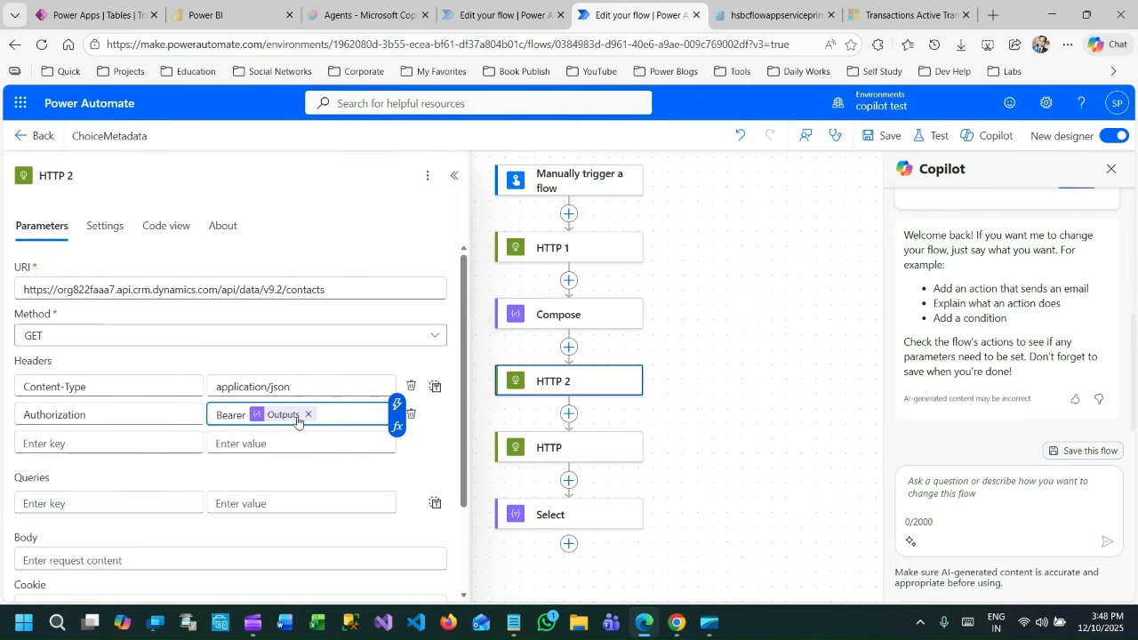
click(398, 410)
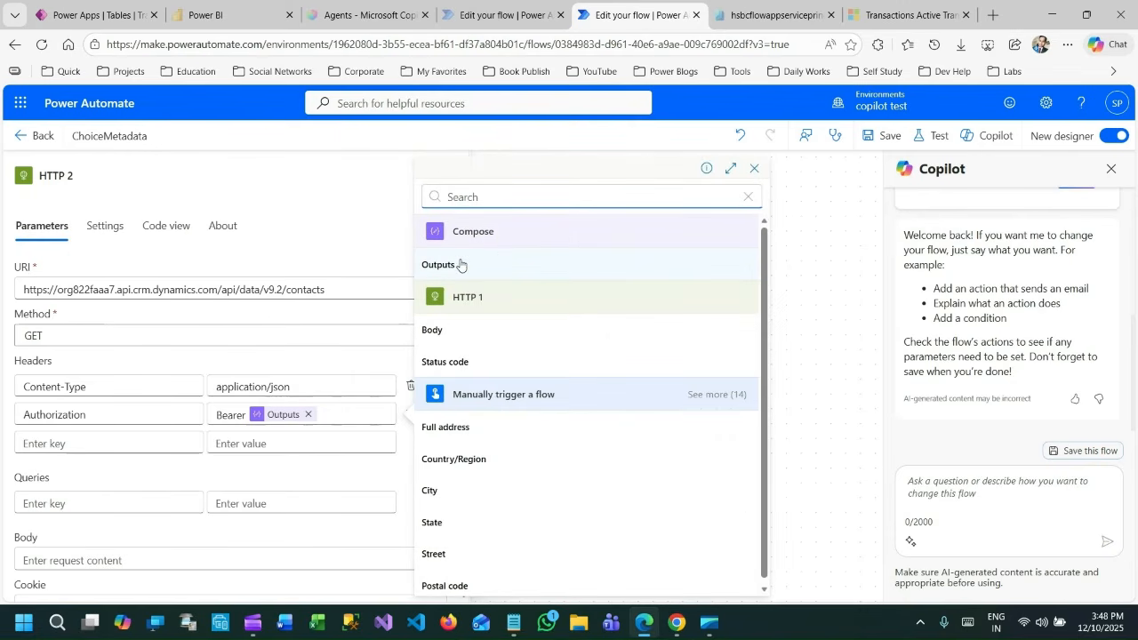
click(327, 326)
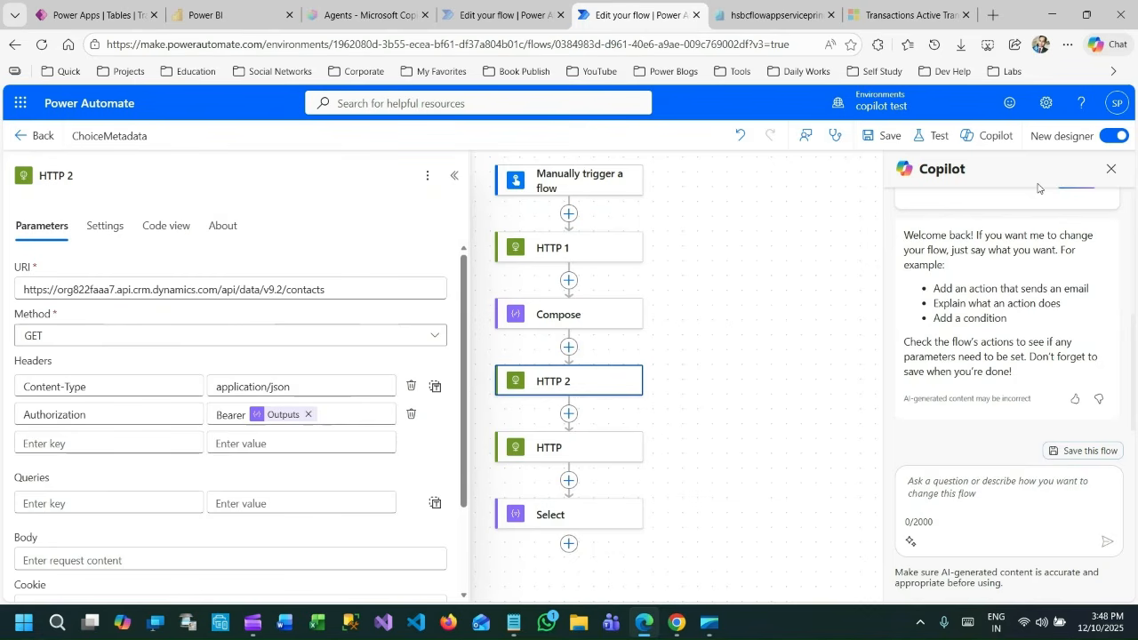
Save the ChoiceMetadata flow and run a manual test of it.
click(888, 136)
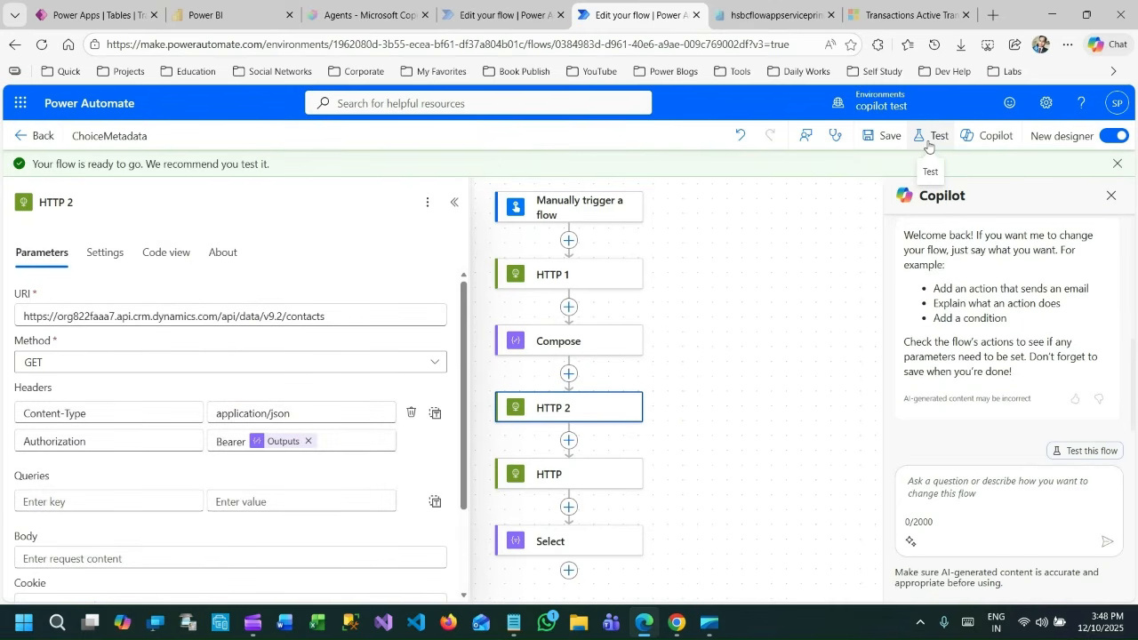
click(932, 136)
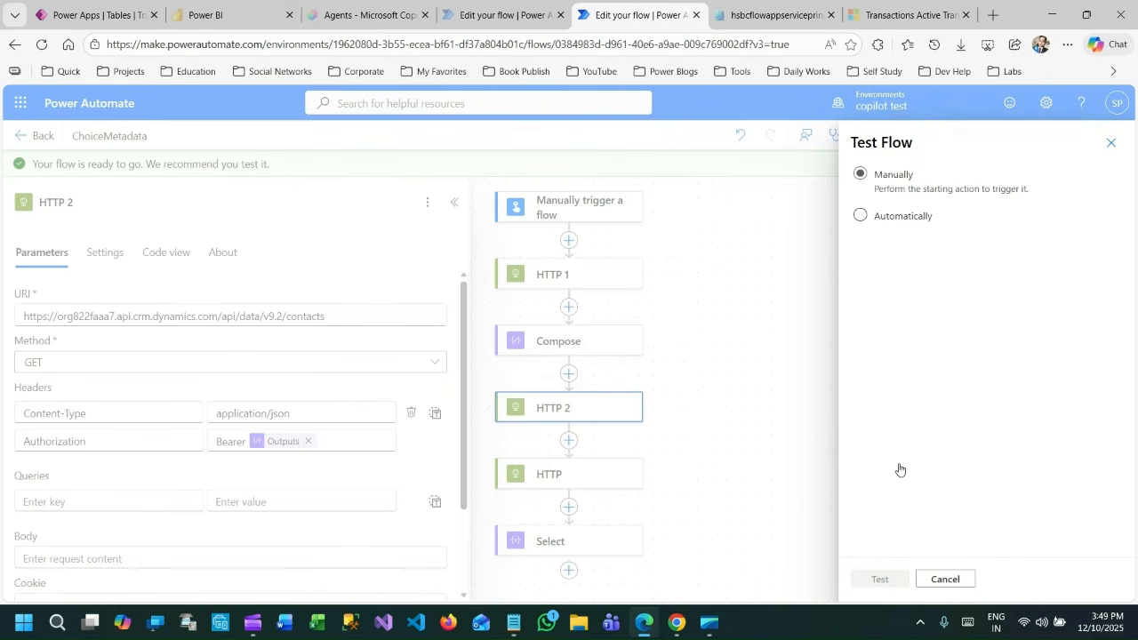
click(881, 579)
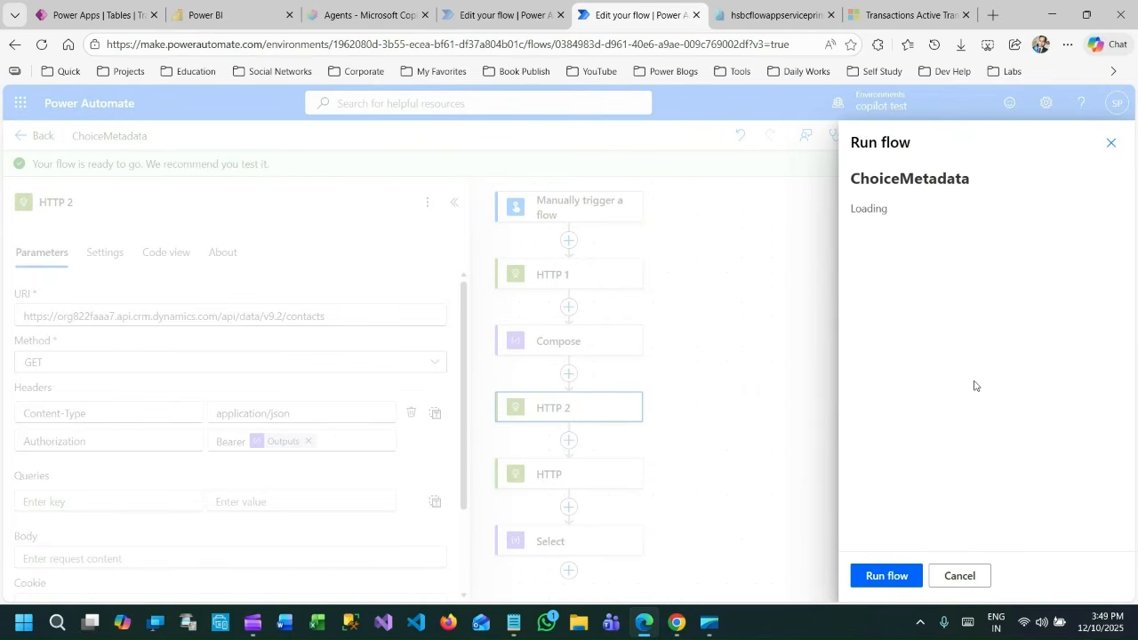
click(887, 576)
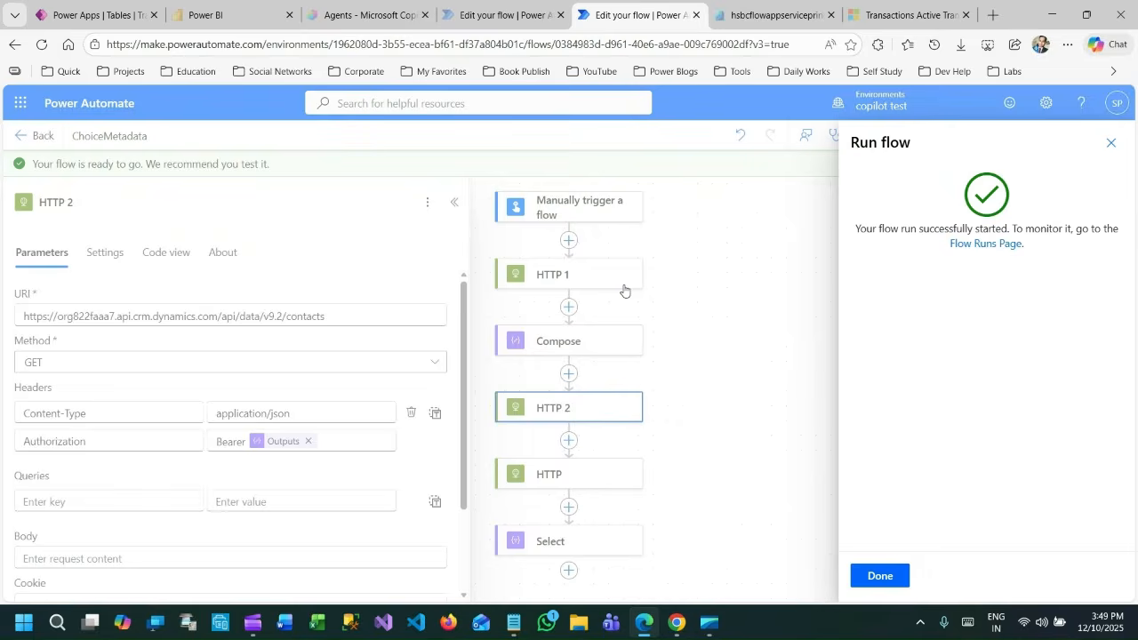
click(885, 576)
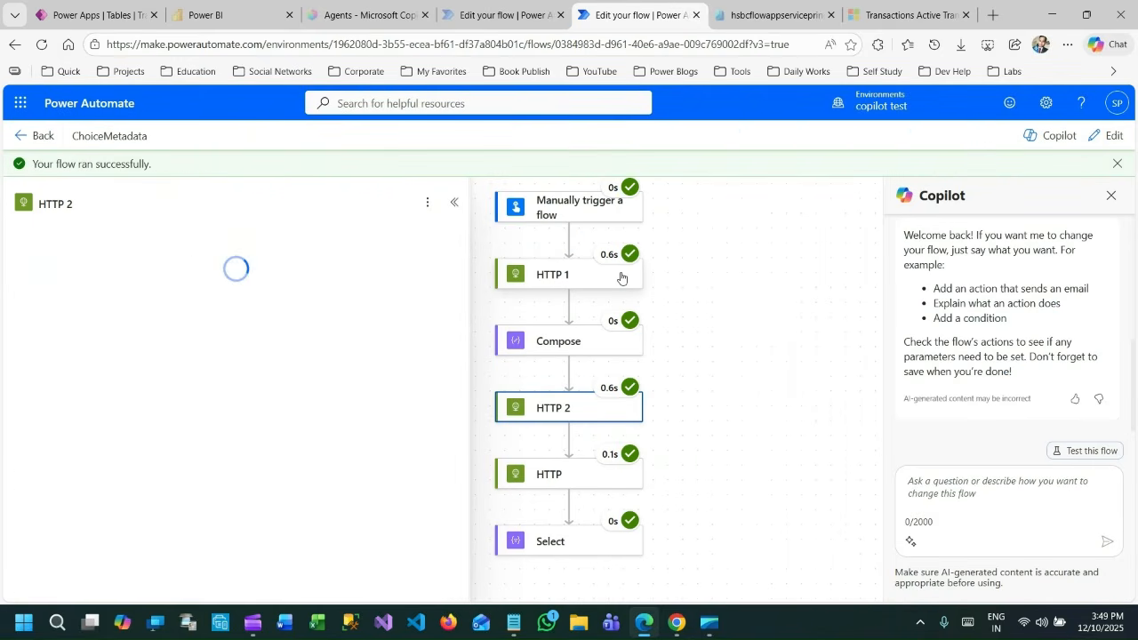
Inspect the run results of HTTP 1 and Compose, highlighting the token request URI and the access token in Compose's inputs.
click(582, 276)
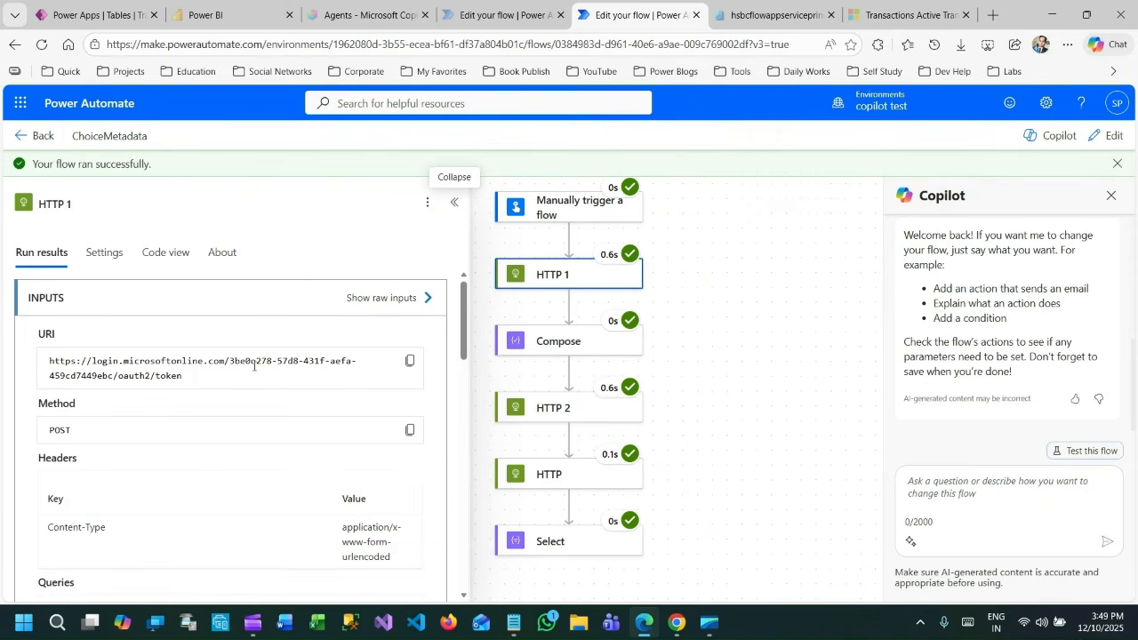
drag(65, 361, 320, 372)
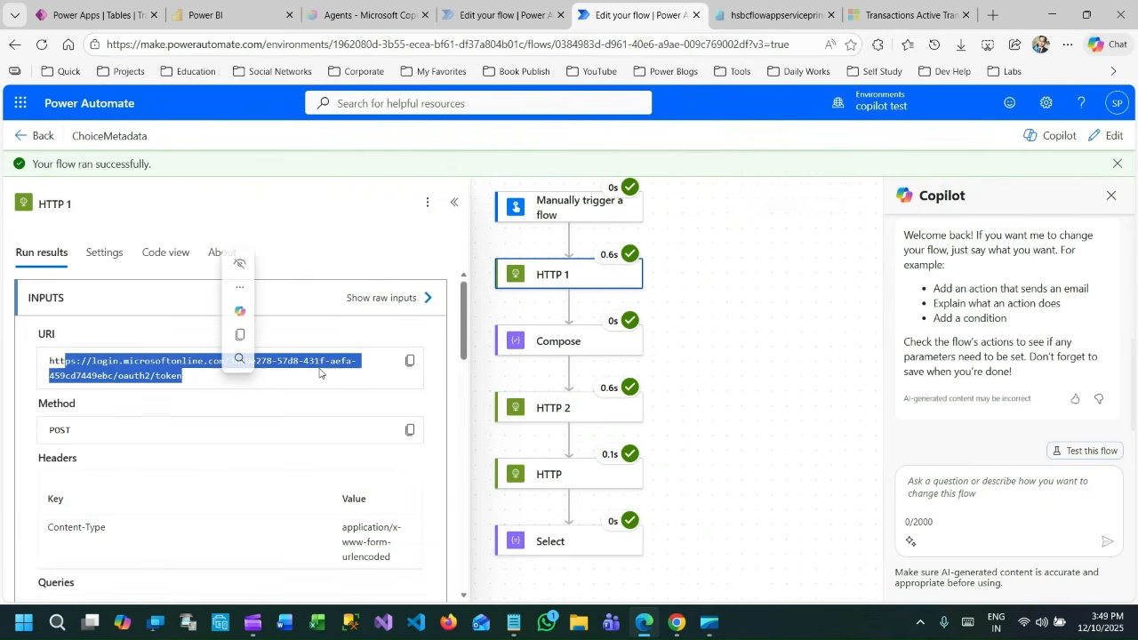
click(571, 344)
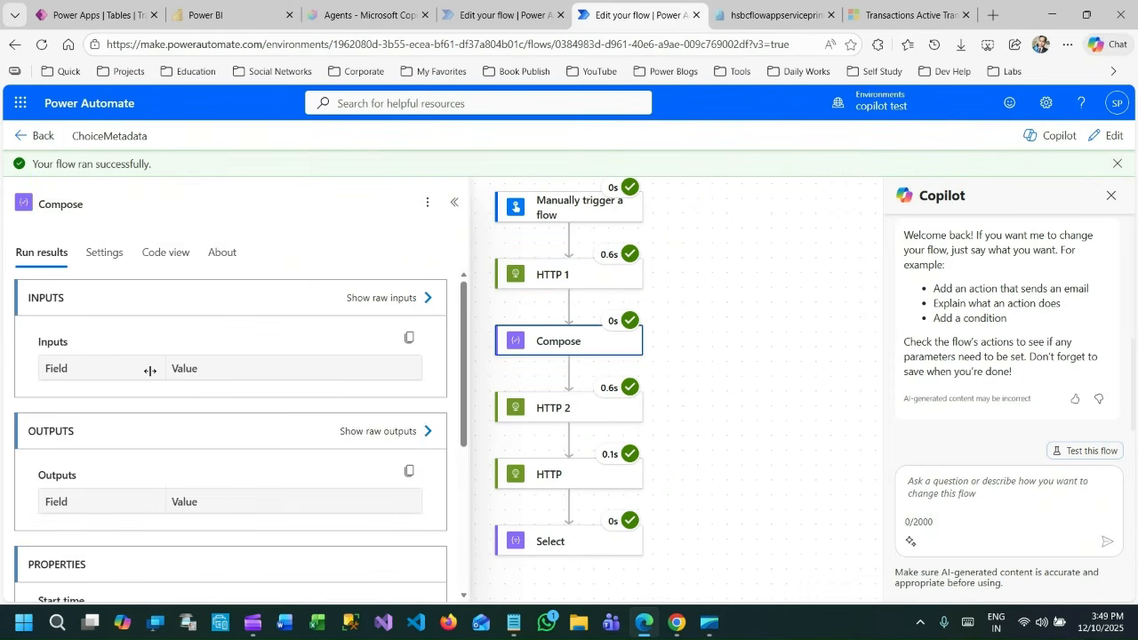
drag(65, 361, 249, 406)
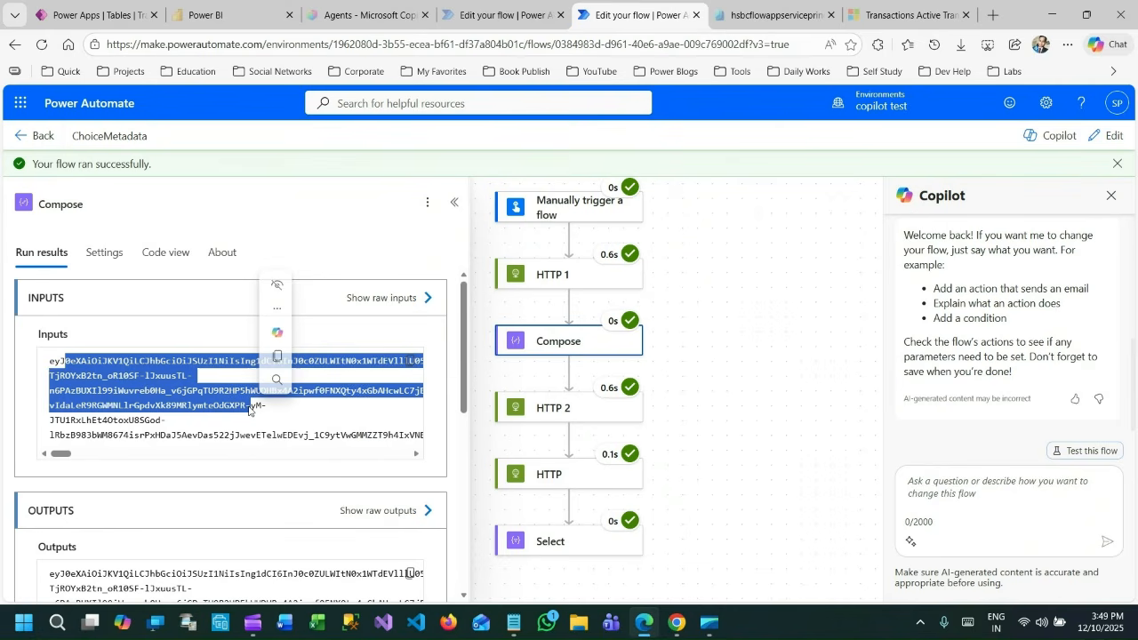
Highlight the contacts URI in HTTP 2's run results and examine the contact records in its raw outputs.
scroll(587, 384, down, 1)
click(587, 384)
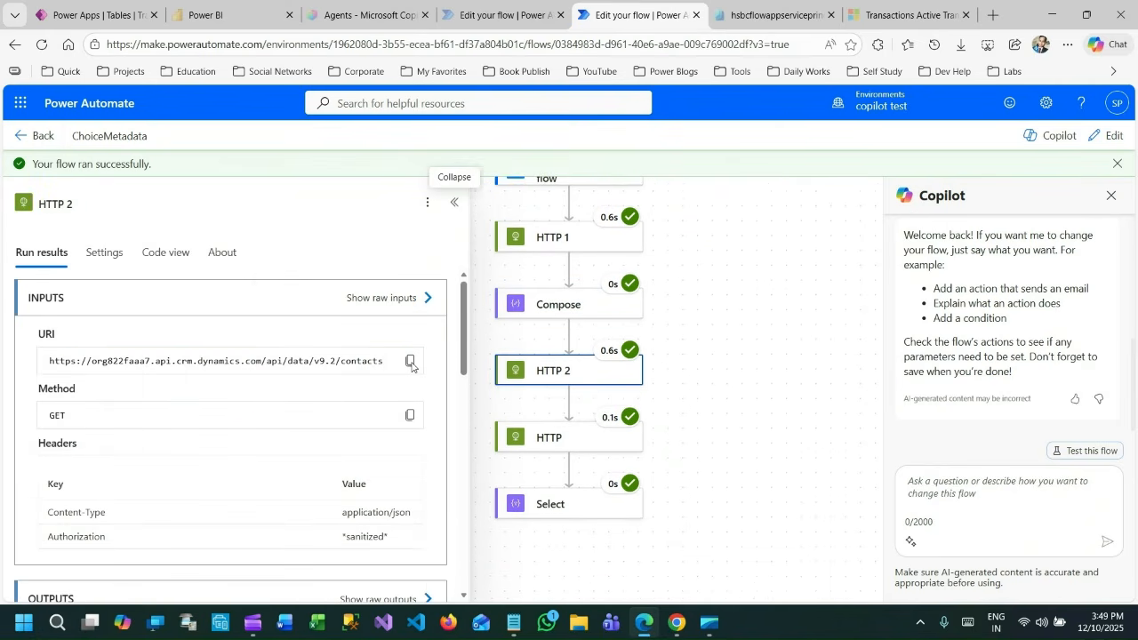
drag(92, 361, 358, 385)
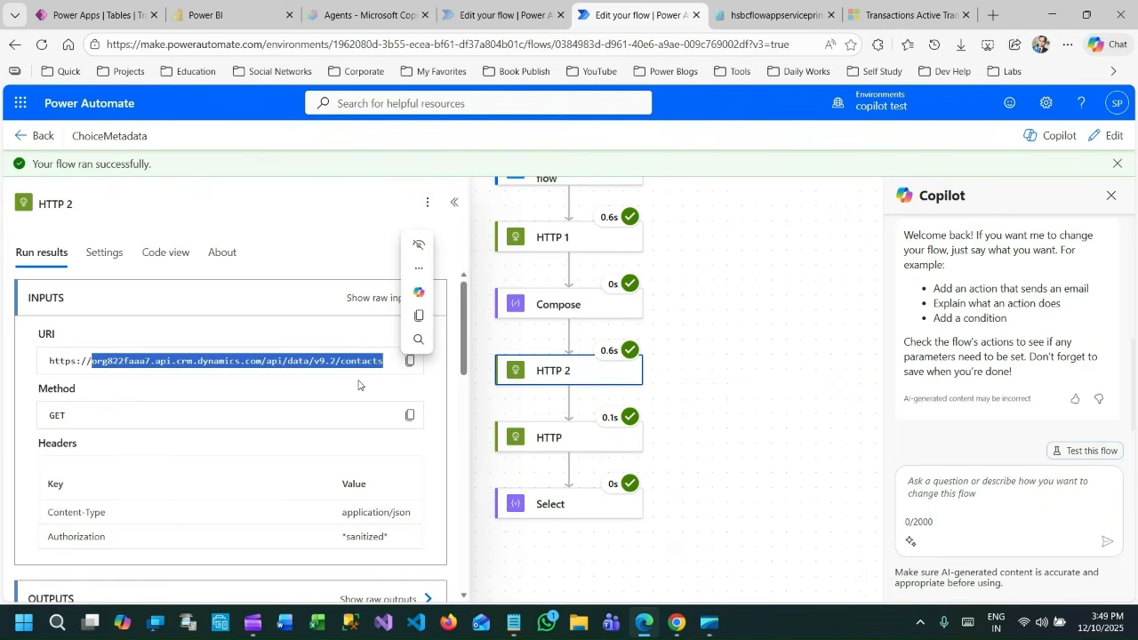
scroll(358, 384, down, 3)
click(392, 304)
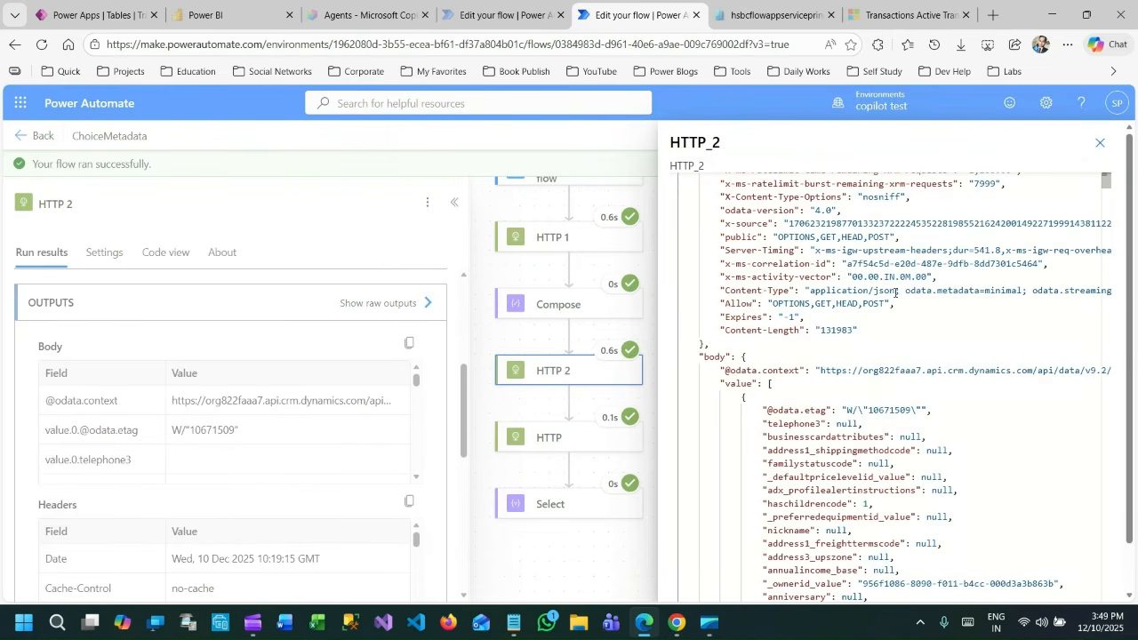
scroll(895, 292, down, 3)
scroll(950, 339, down, 2)
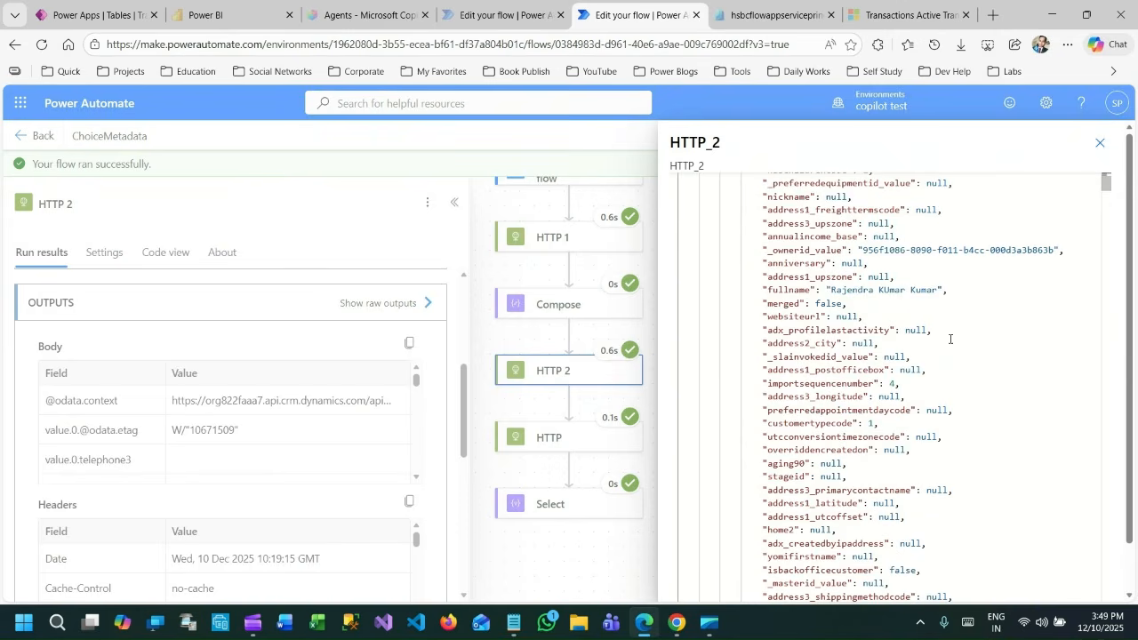